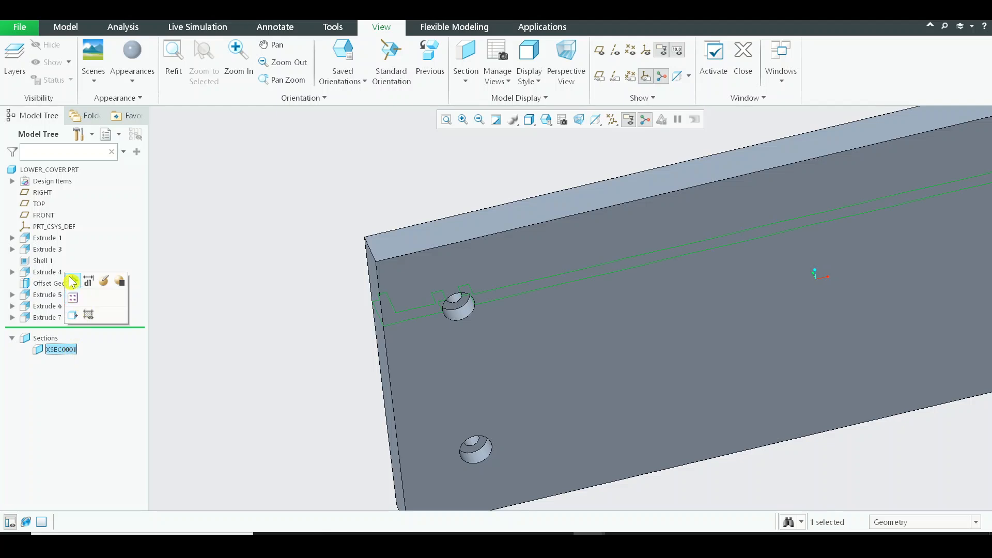
- Activate cross-section XSEC0001, orient the view normal to it, and examine the corner boss and its counterbored hole
{"action": "left_click", "coordinate": [73, 282]}
{"action": "middle_click_drag", "start_coordinate": [483, 274], "coordinate": [467, 354]}
{"action": "scroll", "coordinate": [468, 354], "scroll_direction": "down", "scroll_amount": 4}
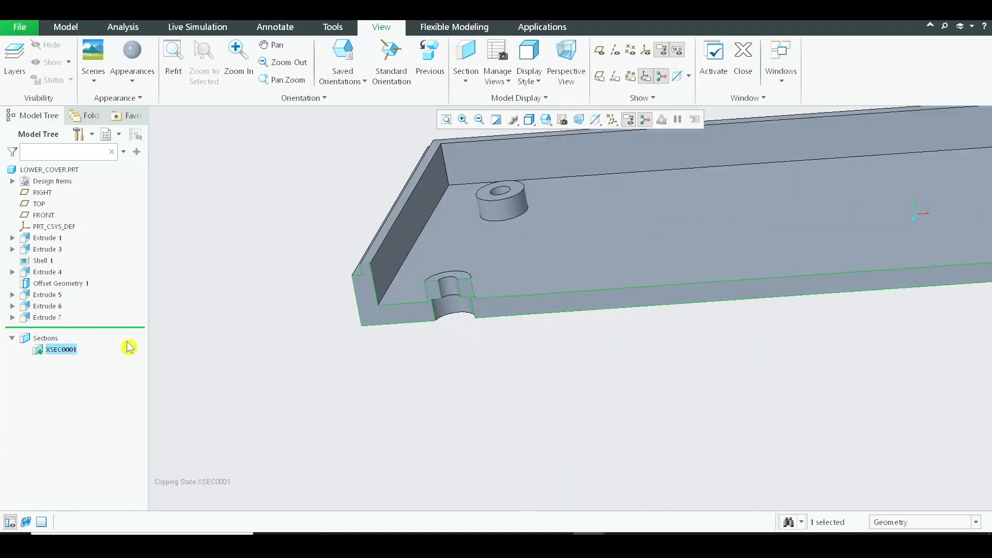
{"action": "left_click", "coordinate": [64, 353]}
{"action": "left_click", "coordinate": [82, 317]}
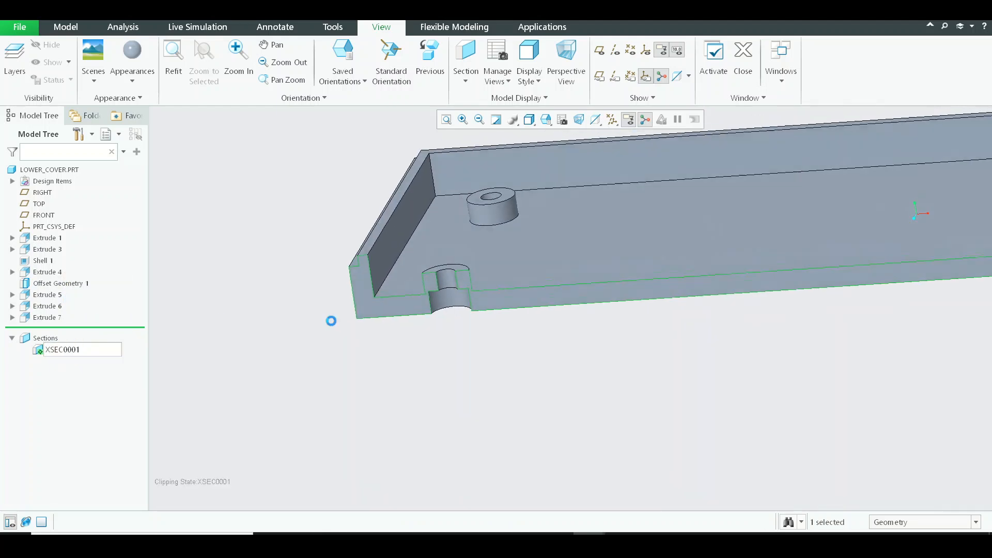
{"action": "scroll", "coordinate": [447, 243], "scroll_direction": "down", "scroll_amount": 8}
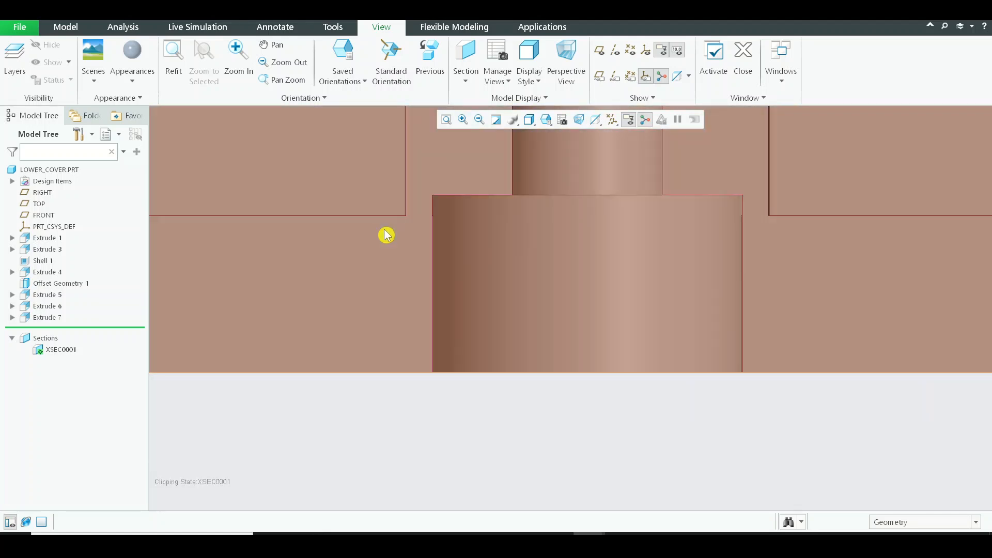
{"action": "scroll", "coordinate": [387, 236], "scroll_direction": "up", "scroll_amount": 4}
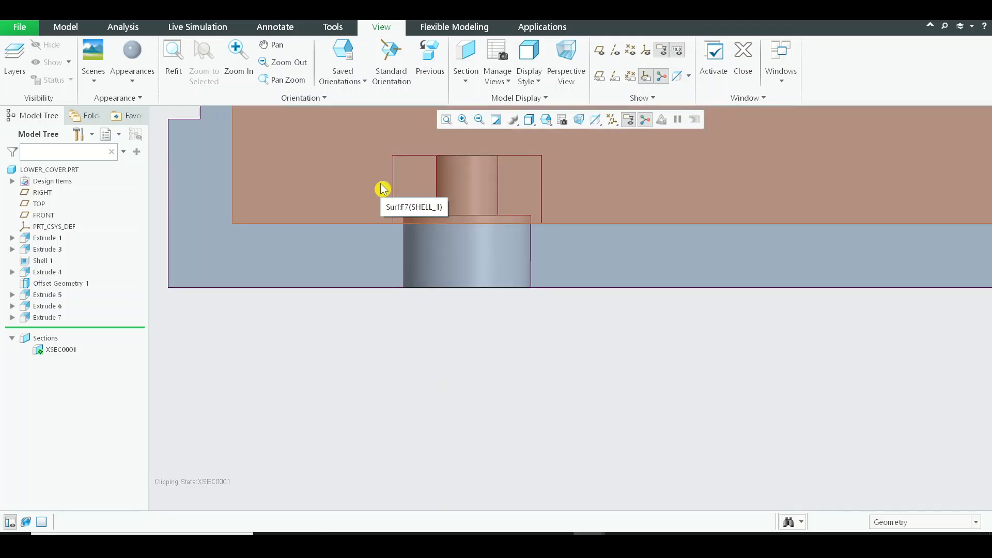
{"action": "middle_click_drag", "start_coordinate": [491, 207], "coordinate": [472, 323]}
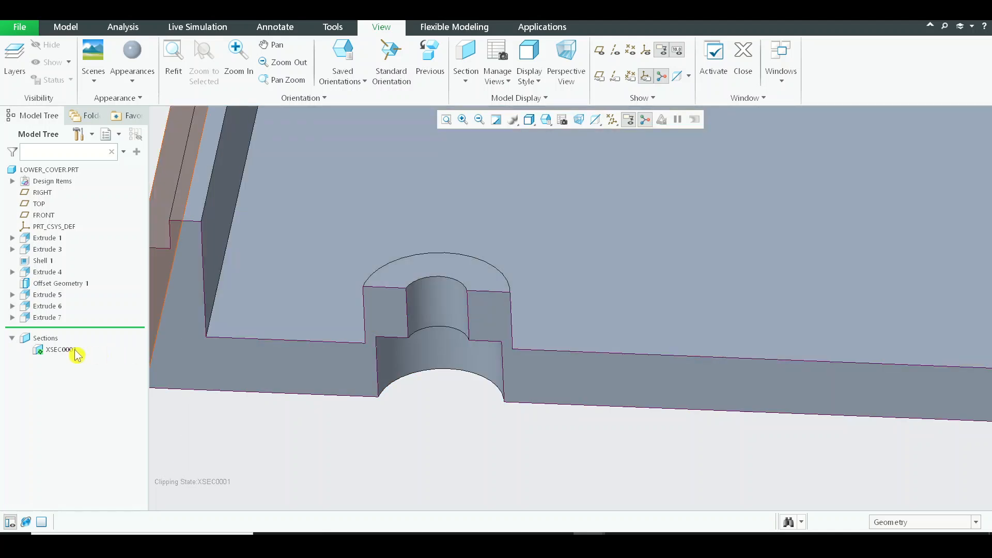
- Deactivate cross-section XSEC0001 to show the whole cover again
{"action": "left_click", "coordinate": [73, 350]}
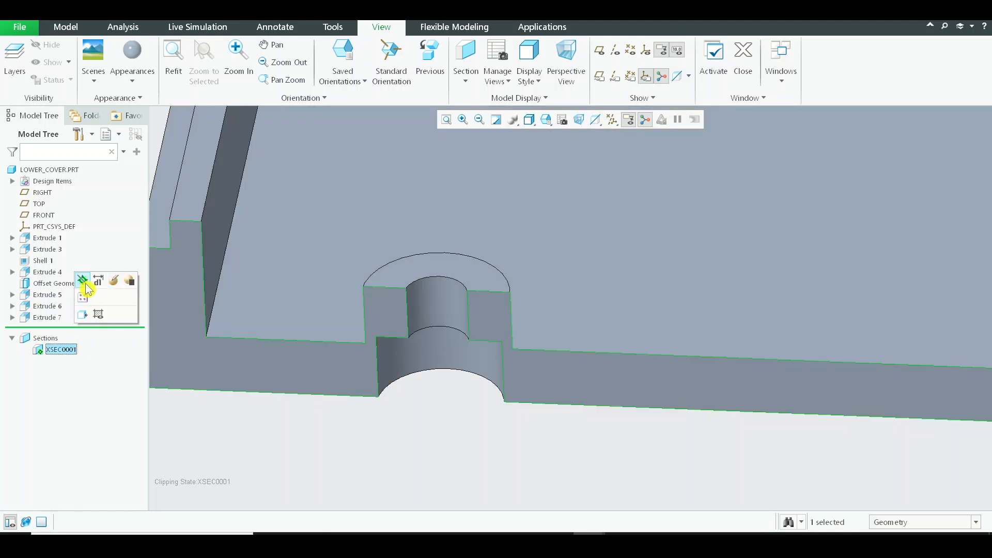
{"action": "left_click", "coordinate": [85, 283]}
{"action": "scroll", "coordinate": [398, 289], "scroll_direction": "up", "scroll_amount": 3}
- Sketch an extrude profile on the inner floor: a circle on the corner boss's outer edge and a concentric one about 0.44 in diameter
{"action": "left_click", "coordinate": [412, 242]}
{"action": "left_click", "coordinate": [437, 206]}
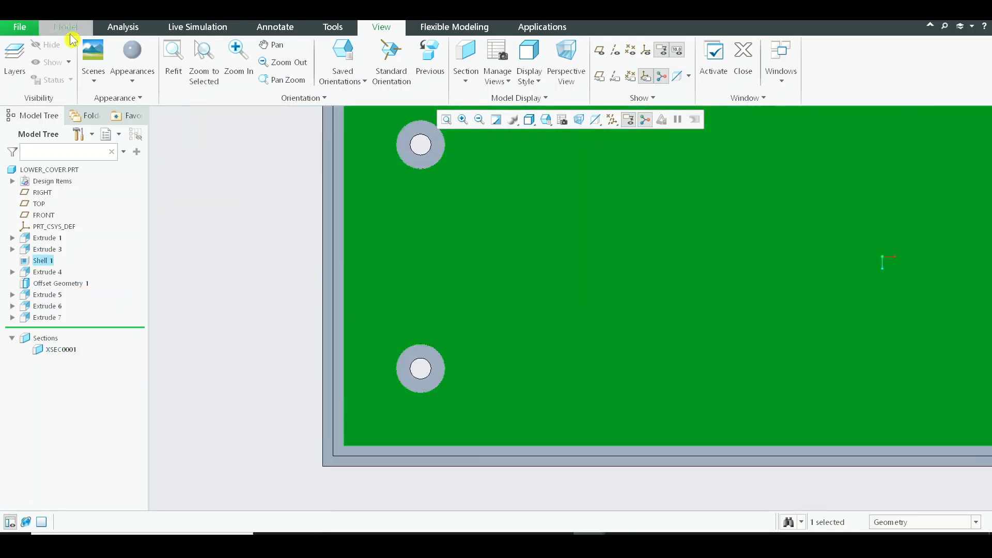
{"action": "left_click", "coordinate": [67, 28]}
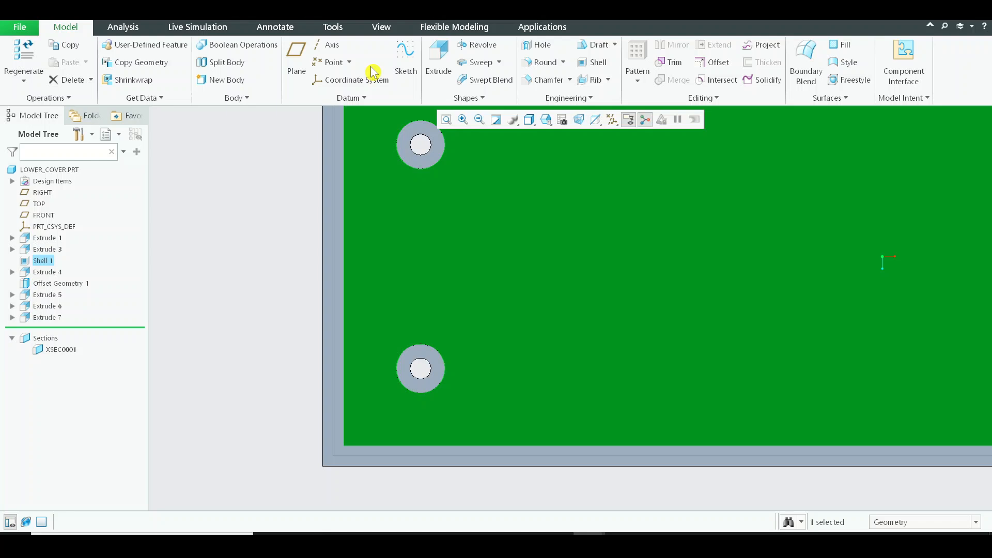
{"action": "left_click", "coordinate": [438, 63]}
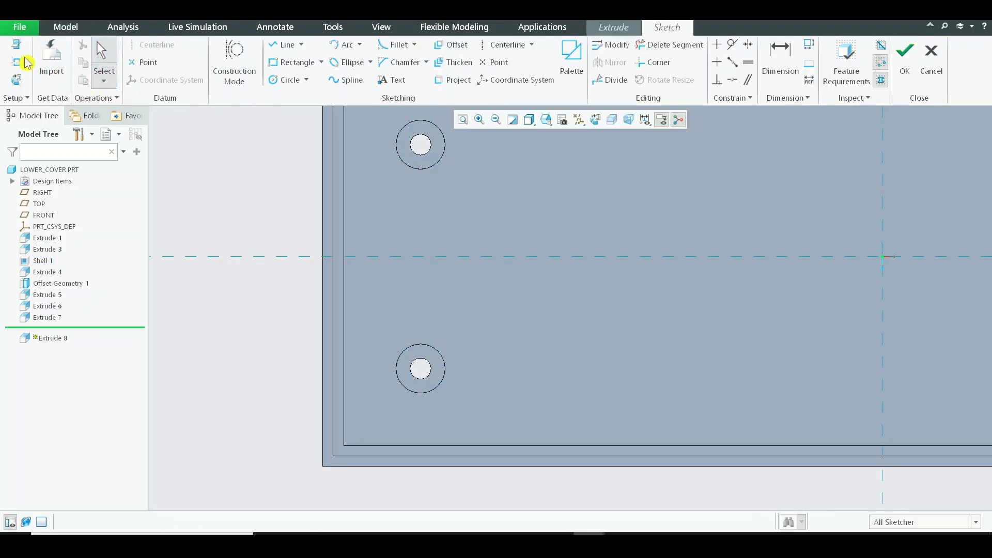
{"action": "left_click", "coordinate": [17, 63]}
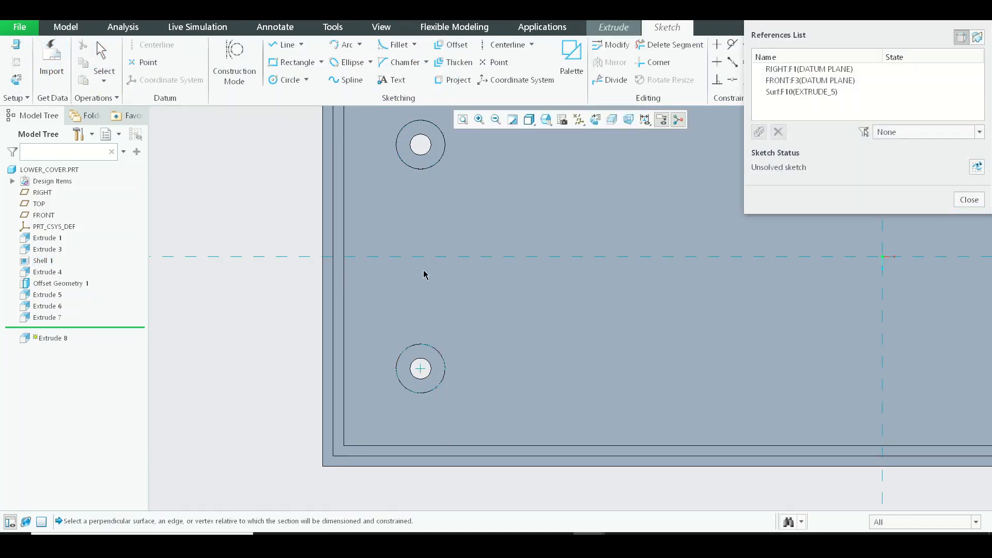
{"action": "left_click", "coordinate": [289, 80]}
{"action": "scroll", "coordinate": [403, 378], "scroll_direction": "down", "scroll_amount": 3}
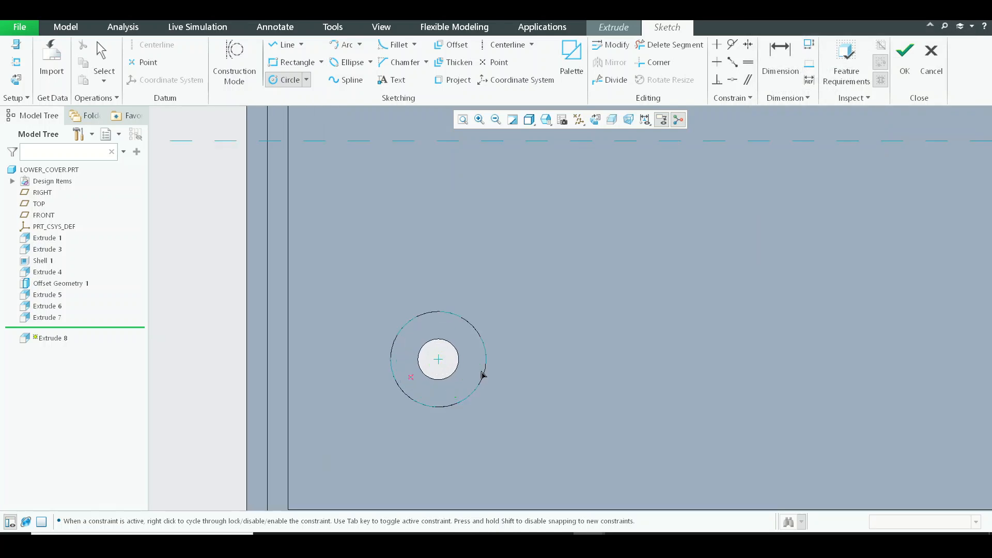
{"action": "left_click", "coordinate": [461, 322]}
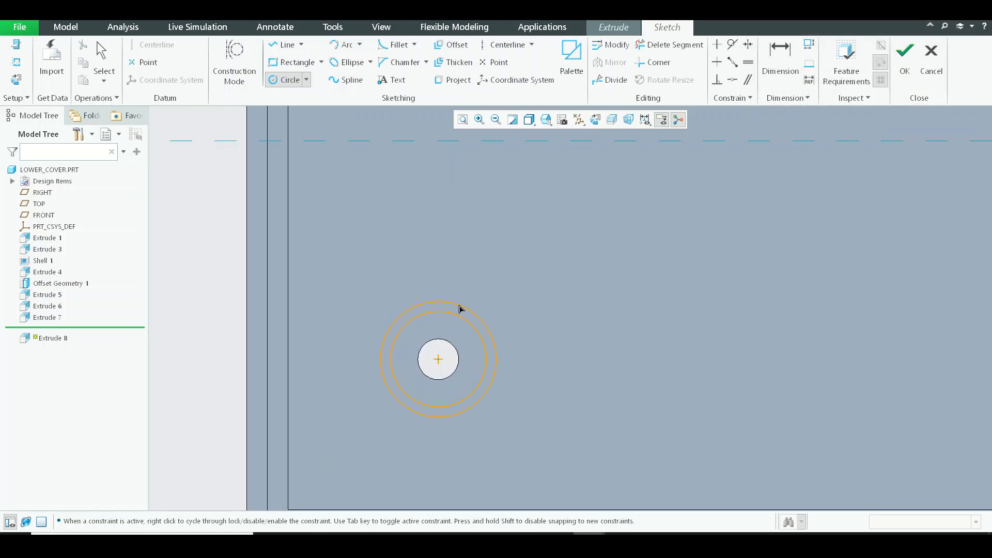
{"action": "middle_click", "coordinate": [538, 305]}
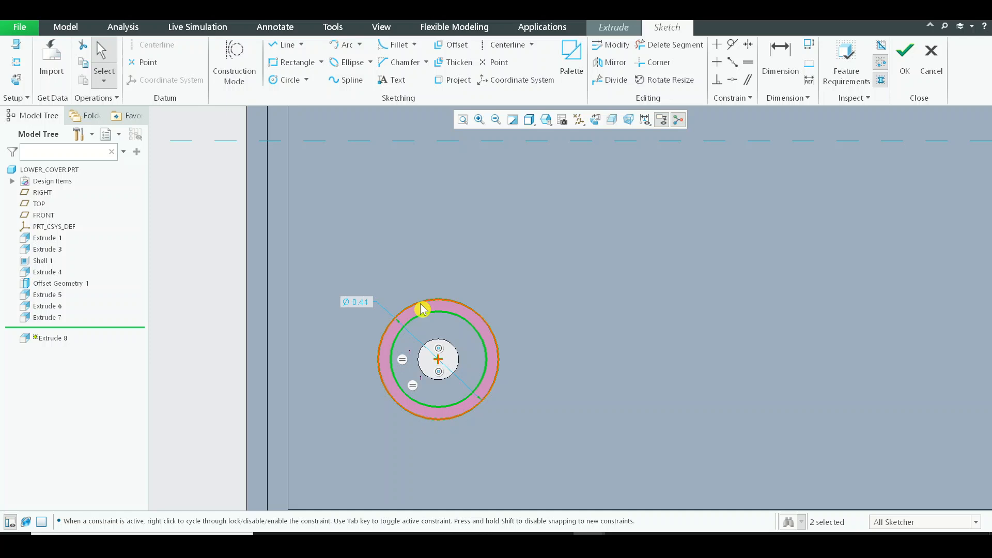
- Set the outer circle's diameter to 0.45 and finish the sketch
{"action": "double_click", "coordinate": [372, 308]}
{"action": "type", "text": "0."}
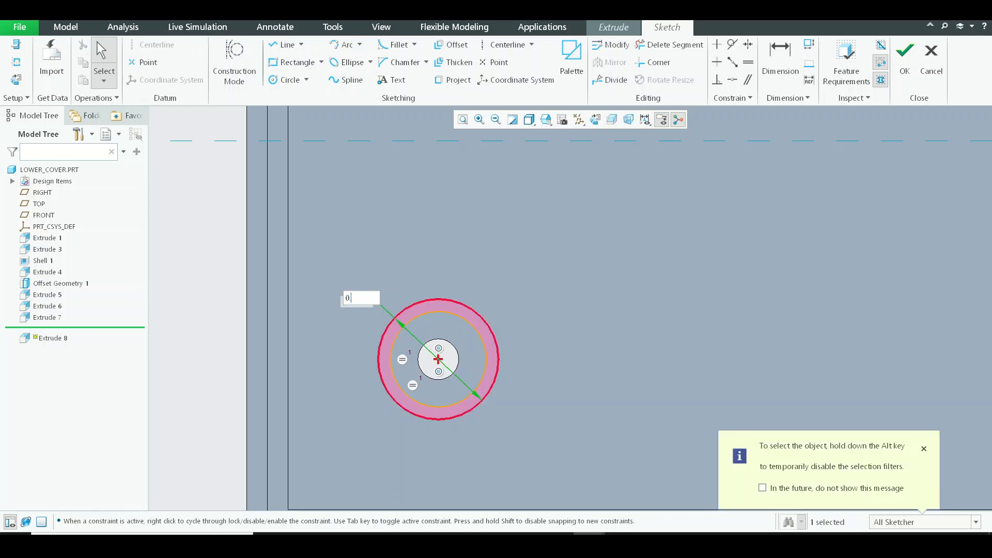
{"action": "type", "text": "45"}
{"action": "key", "text": "Return"}
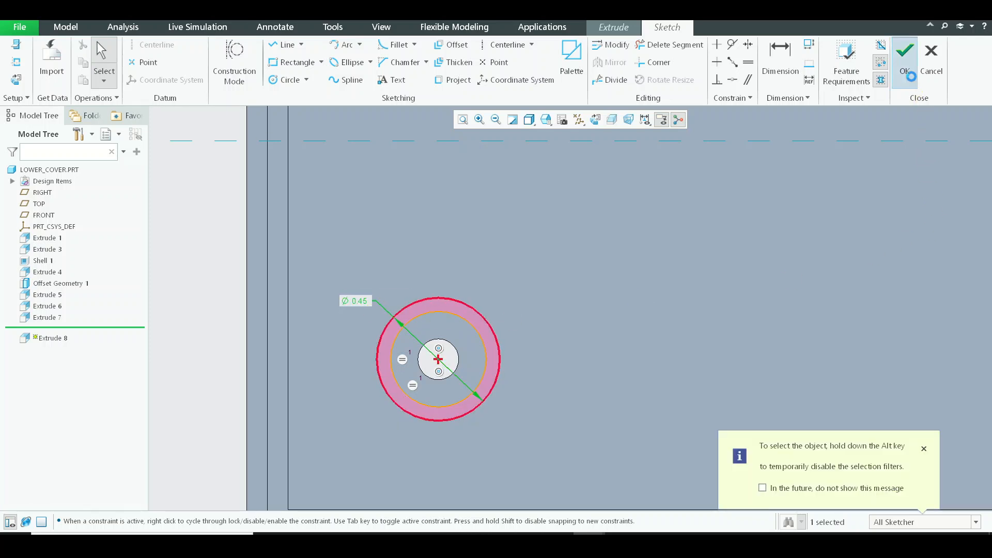
{"action": "left_click", "coordinate": [904, 52]}
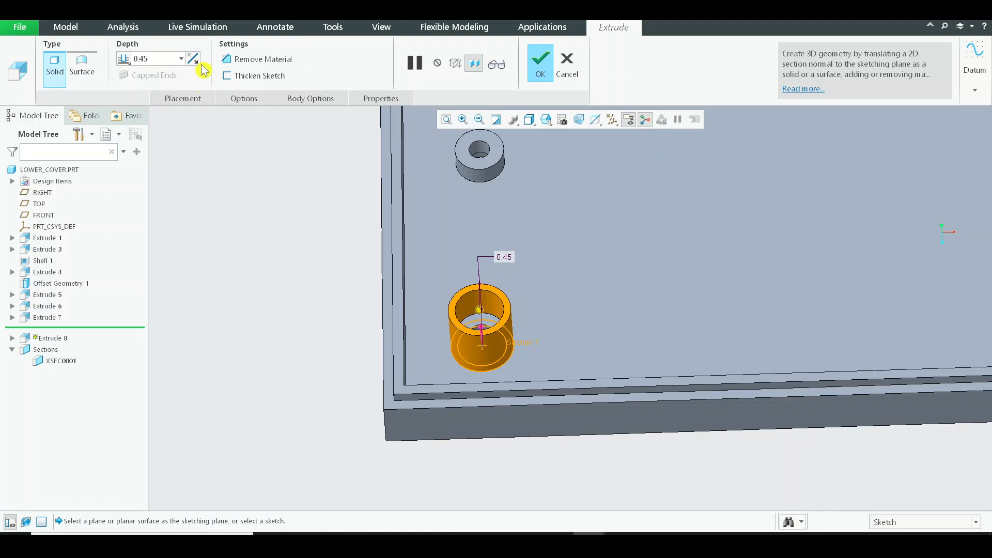
- Set the ring's extrusion depth to 0.11 and complete the Extrude around the corner boss
{"action": "left_click", "coordinate": [180, 60]}
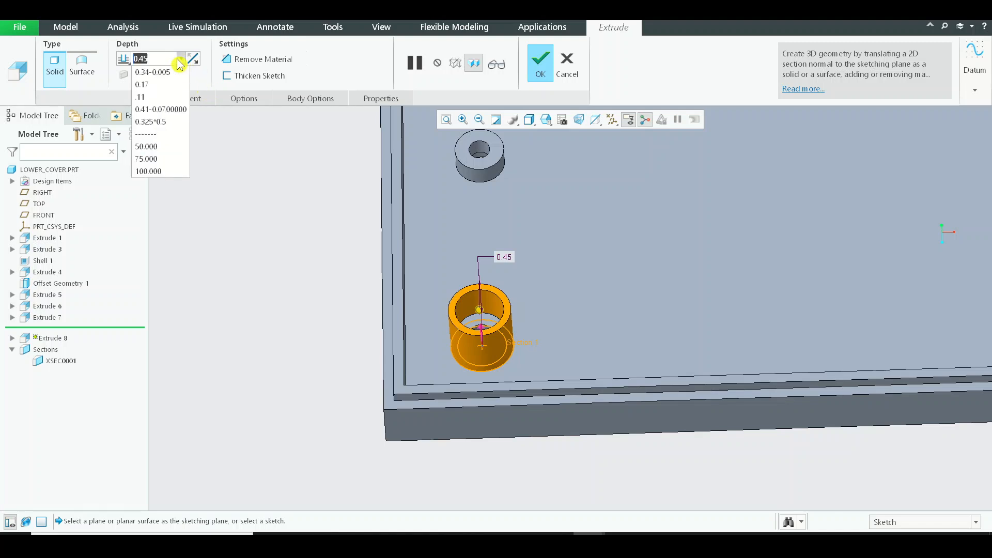
{"action": "left_click", "coordinate": [172, 94]}
{"action": "middle_click_drag", "start_coordinate": [547, 347], "coordinate": [534, 295]}
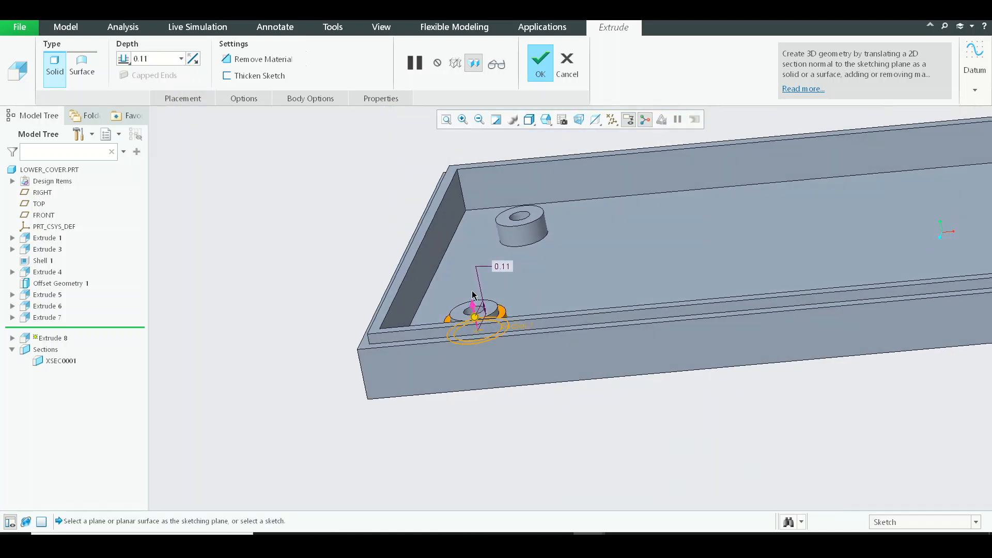
{"action": "middle_click_drag", "start_coordinate": [473, 292], "coordinate": [488, 302]}
{"action": "middle_click", "coordinate": [488, 304]}
- Activate cross-section XSEC0001, orient the view normal to it, and examine the stepped profile of the corner boss
{"action": "left_click", "coordinate": [54, 361]}
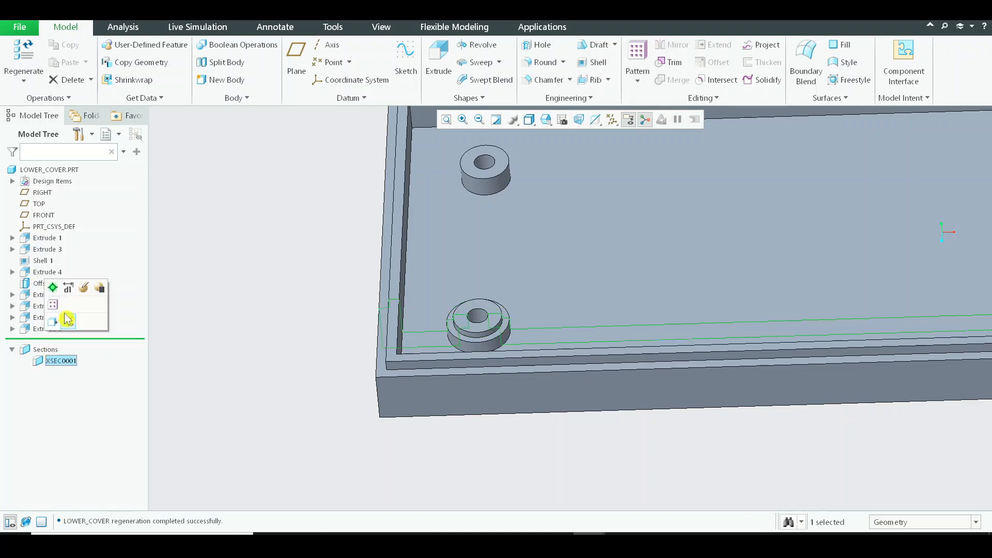
{"action": "left_click", "coordinate": [56, 292]}
{"action": "left_click", "coordinate": [62, 363]}
{"action": "left_click", "coordinate": [73, 326]}
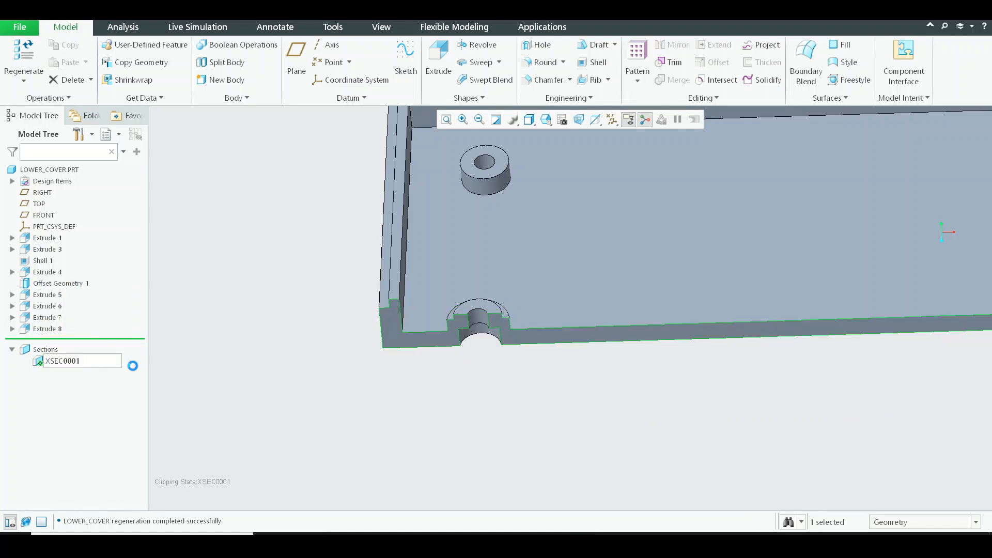
{"action": "left_click", "coordinate": [364, 454]}
{"action": "scroll", "coordinate": [474, 206], "scroll_direction": "down", "scroll_amount": 8}
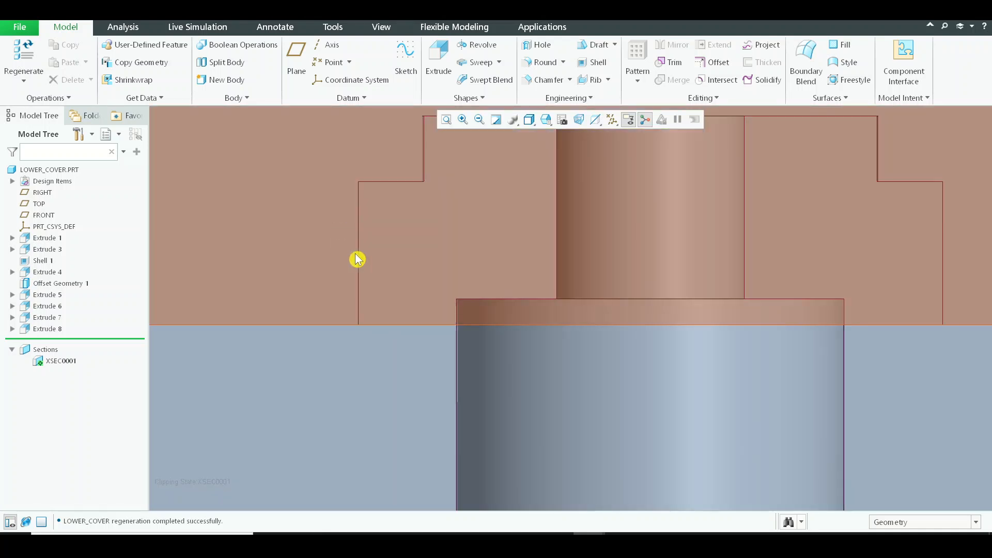
{"action": "scroll", "coordinate": [500, 228], "scroll_direction": "up", "scroll_amount": 5}
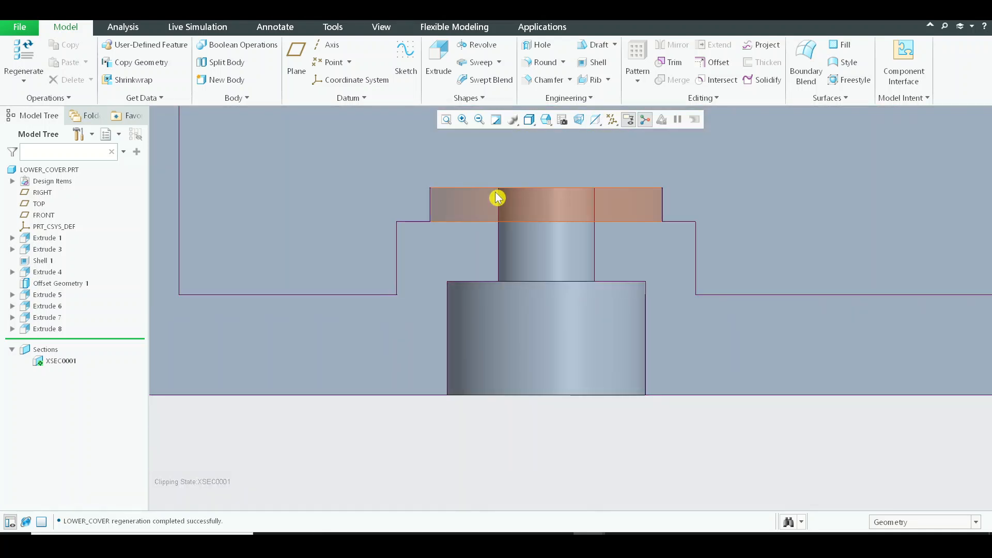
- Measure the diameters of the boss's narrow through hole and its upper outer cylinder
{"action": "left_click", "coordinate": [124, 27]}
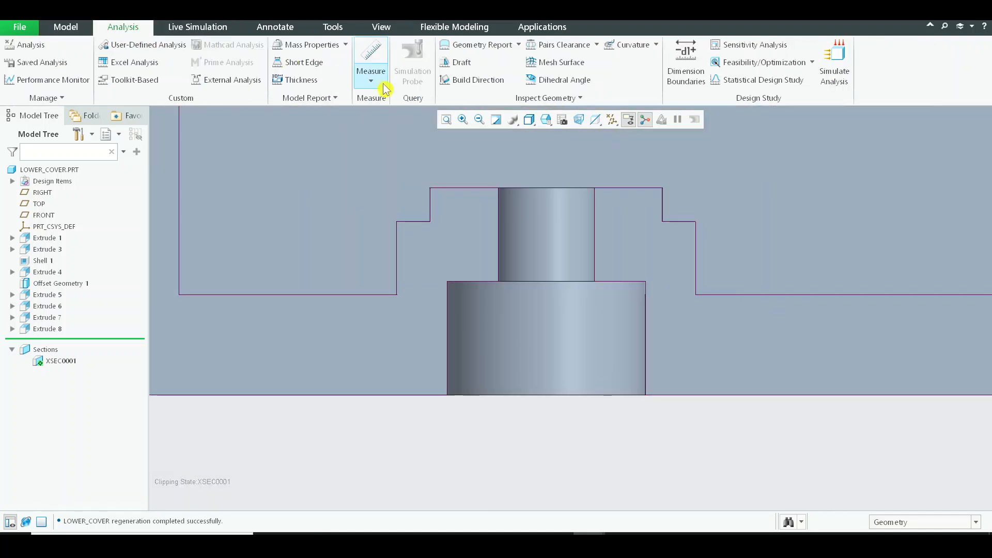
{"action": "left_click", "coordinate": [386, 88]}
{"action": "left_click", "coordinate": [404, 159]}
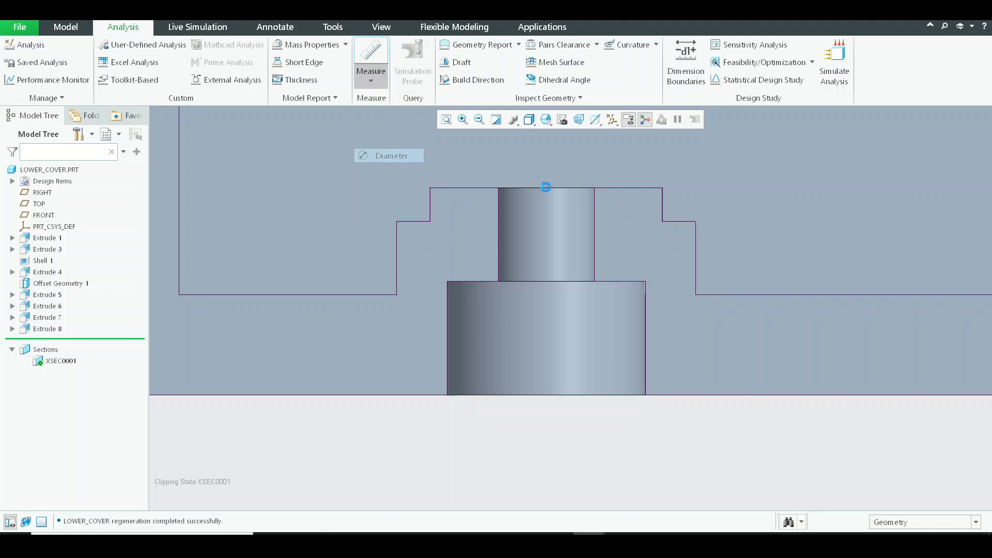
{"action": "left_click", "coordinate": [537, 217]}
{"action": "middle_click_drag", "start_coordinate": [538, 219], "coordinate": [575, 344]}
{"action": "scroll", "coordinate": [565, 234], "scroll_direction": "up", "scroll_amount": 4}
{"action": "scroll", "coordinate": [575, 349], "scroll_direction": "down", "scroll_amount": 6}
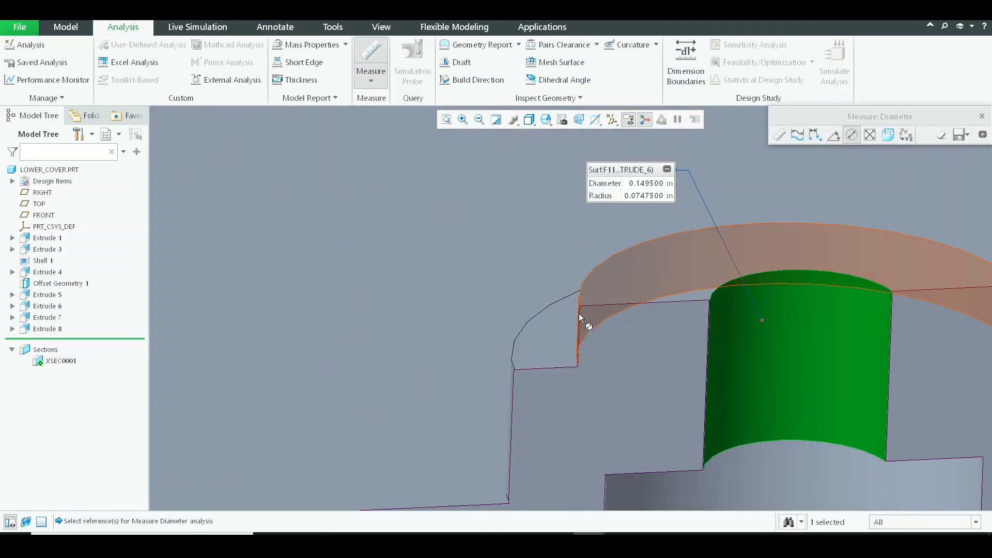
{"action": "left_click", "coordinate": [579, 313], "text": "ctrl"}
{"action": "left_click_drag", "start_coordinate": [693, 266], "coordinate": [481, 220]}
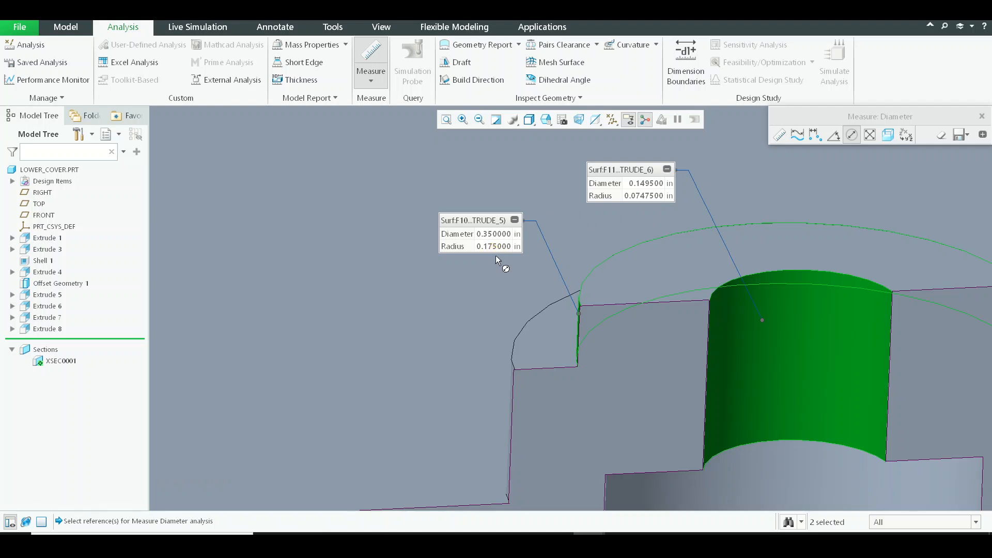
- Switch to Calculator, compute 0.175 - 0.07 for the upper boss's wall thickness, and return to the part
{"action": "key", "text": "super"}
{"action": "type", "text": "cal"}
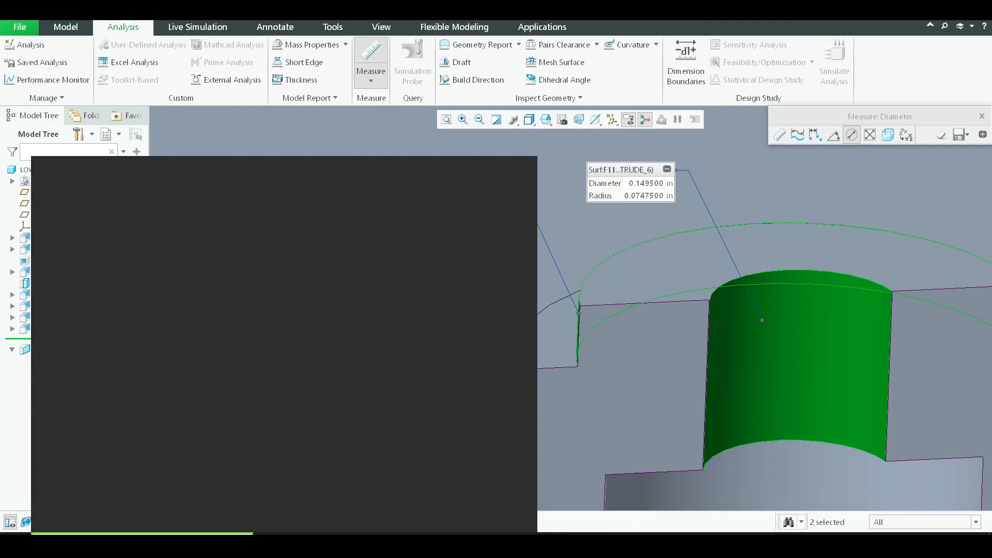
{"action": "key", "text": "Return"}
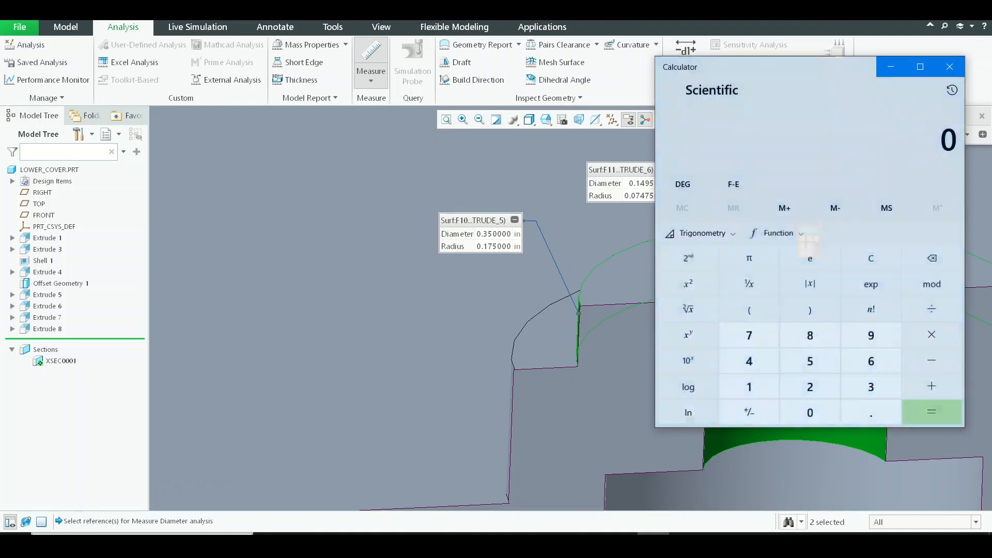
{"action": "type", "text": "1"}
{"action": "key", "text": "BackSpace"}
{"action": "type", "text": ".1"}
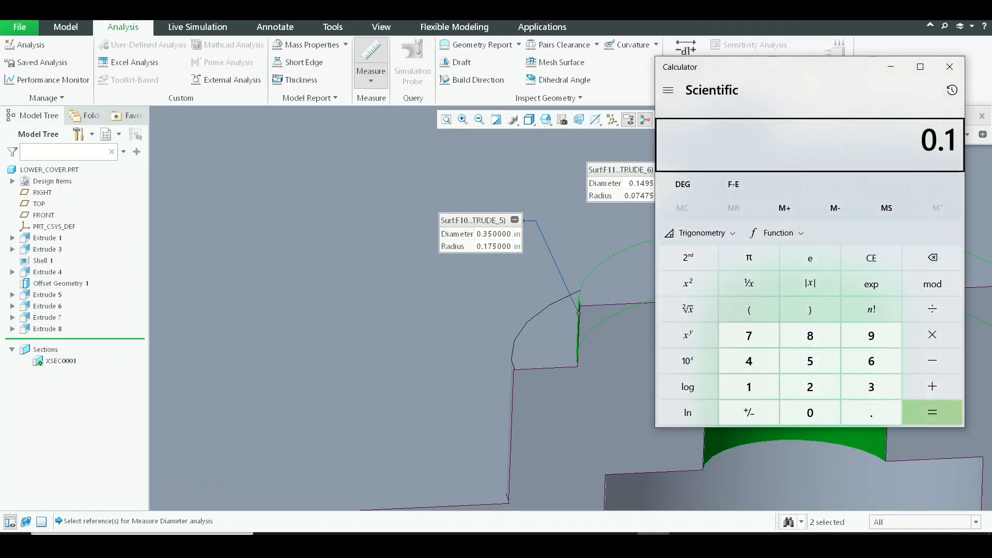
{"action": "type", "text": "75-0.07"}
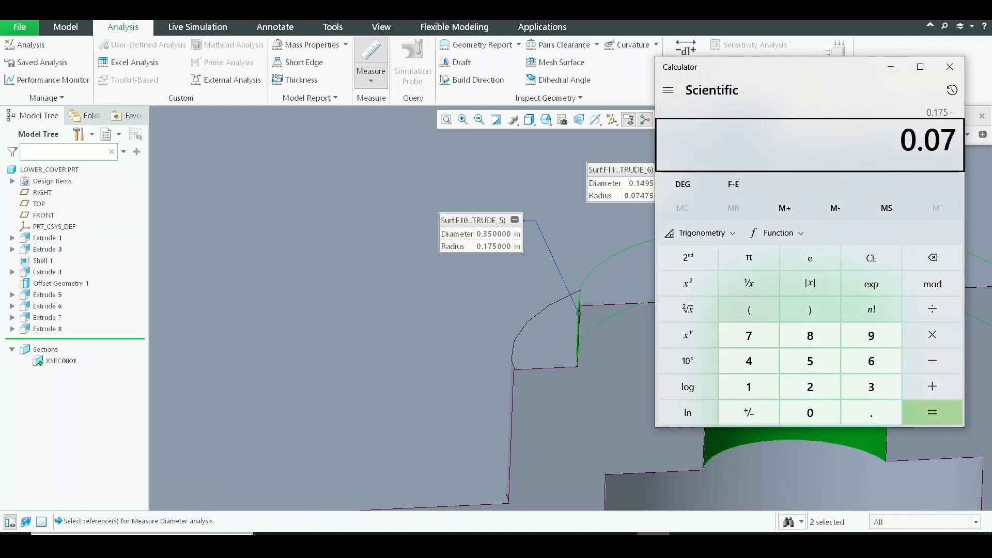
{"action": "key", "text": "Return"}
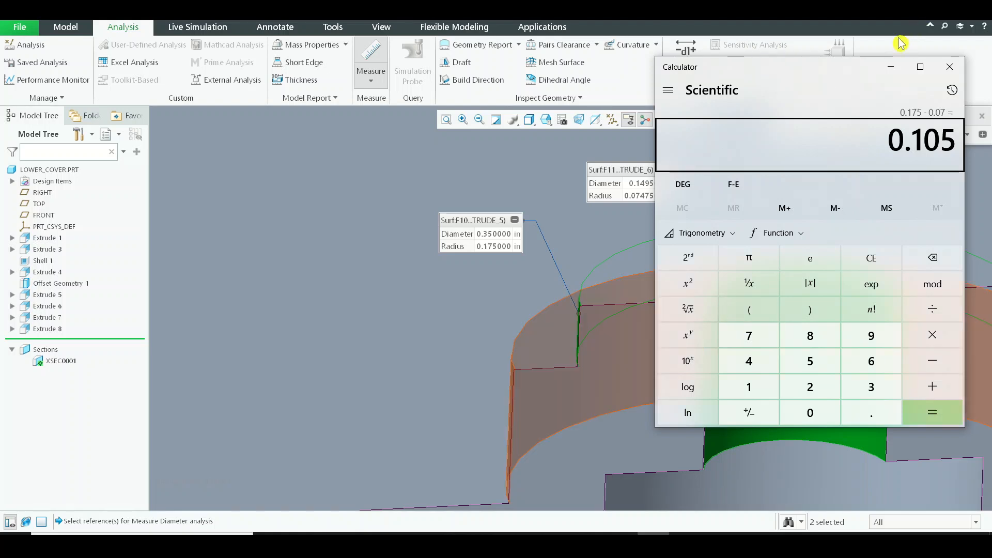
{"action": "left_click", "coordinate": [892, 72]}
- Measure the diameters of the boss's counterbore and of the ring added around the boss
{"action": "scroll", "coordinate": [557, 330], "scroll_direction": "down", "scroll_amount": 5}
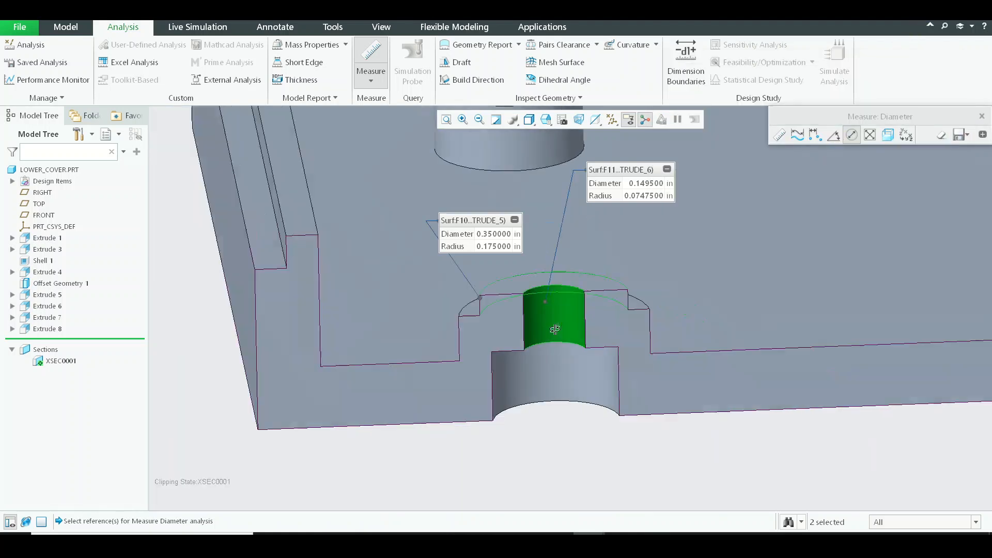
{"action": "scroll", "coordinate": [495, 334], "scroll_direction": "up", "scroll_amount": 3}
{"action": "left_click", "coordinate": [494, 334]}
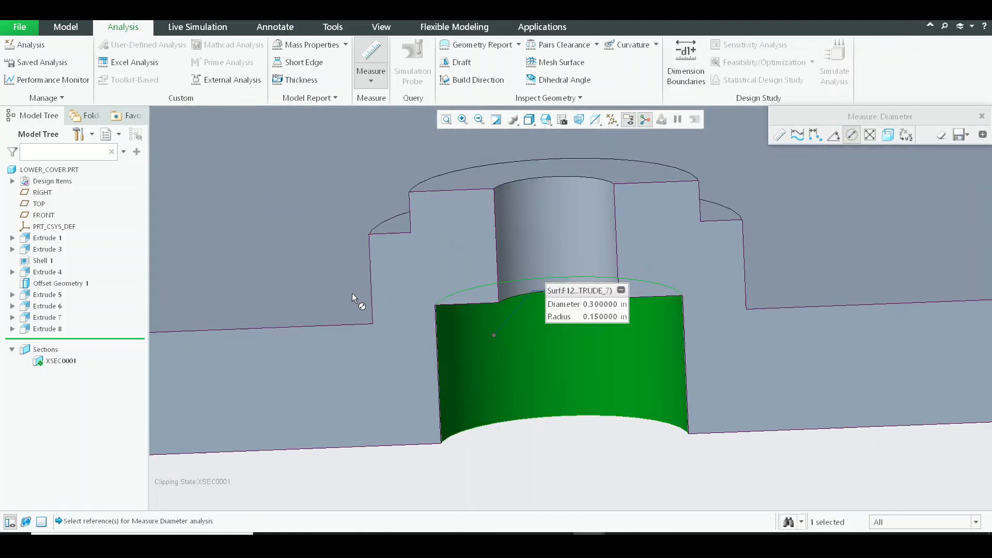
{"action": "scroll", "coordinate": [488, 310], "scroll_direction": "up", "scroll_amount": 4}
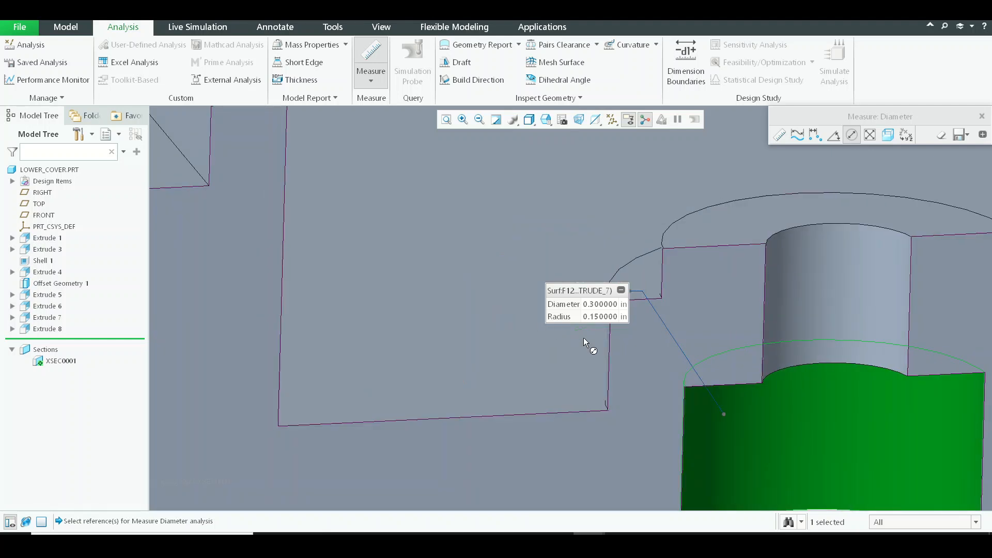
{"action": "left_click", "coordinate": [610, 342], "text": "ctrl"}
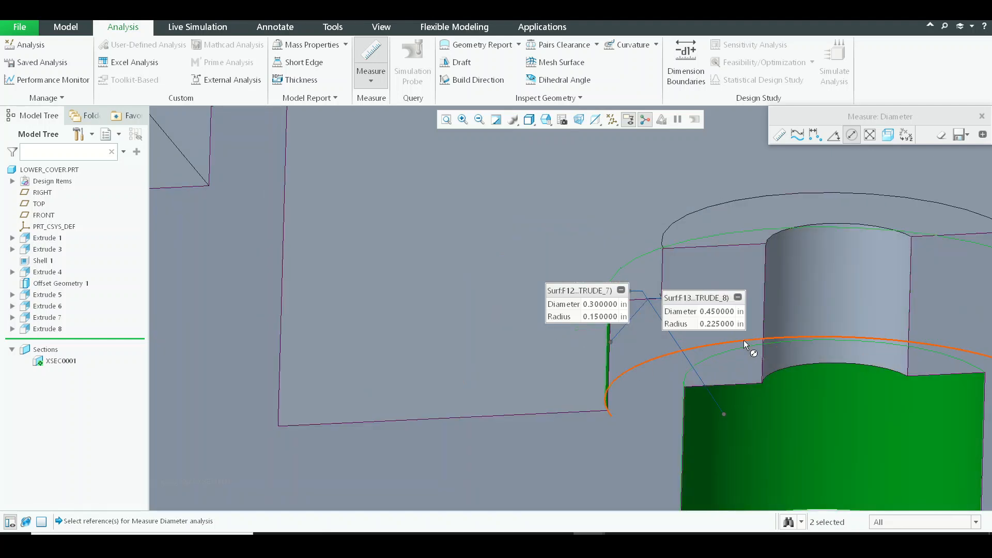
- Repeat the diameter measurement of the counterbore and the ring's outer cylinder, placing both result labels clear of the boss
{"action": "left_click_drag", "start_coordinate": [579, 300], "coordinate": [508, 248]}
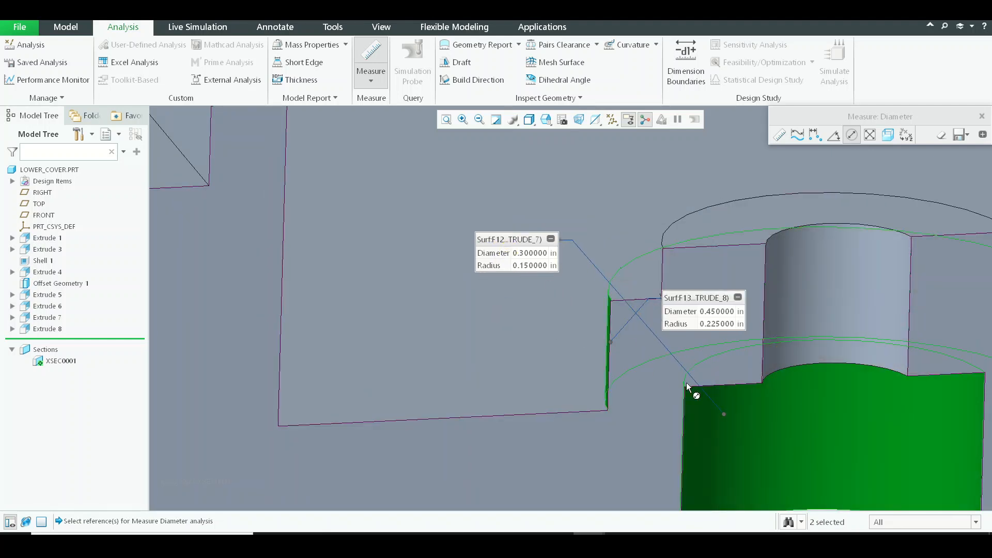
{"action": "left_click", "coordinate": [626, 320], "text": "ctrl"}
{"action": "scroll", "coordinate": [626, 320], "scroll_direction": "up", "scroll_amount": 3}
{"action": "middle_click_drag", "start_coordinate": [626, 320], "coordinate": [620, 288]}
{"action": "scroll", "coordinate": [620, 288], "scroll_direction": "up", "scroll_amount": 3}
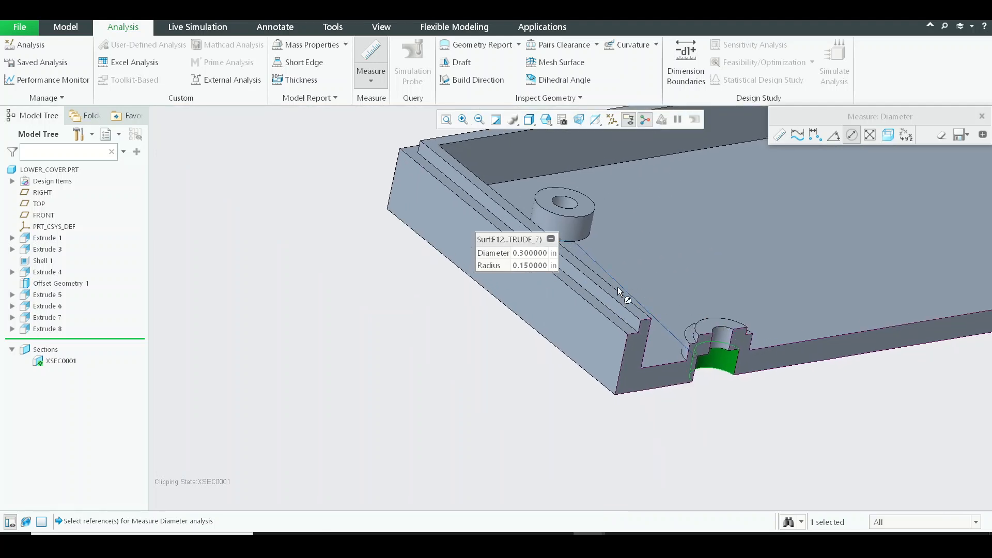
{"action": "scroll", "coordinate": [644, 358], "scroll_direction": "down", "scroll_amount": 3}
{"action": "scroll", "coordinate": [644, 357], "scroll_direction": "down", "scroll_amount": 2}
{"action": "left_click", "coordinate": [675, 356], "text": "ctrl"}
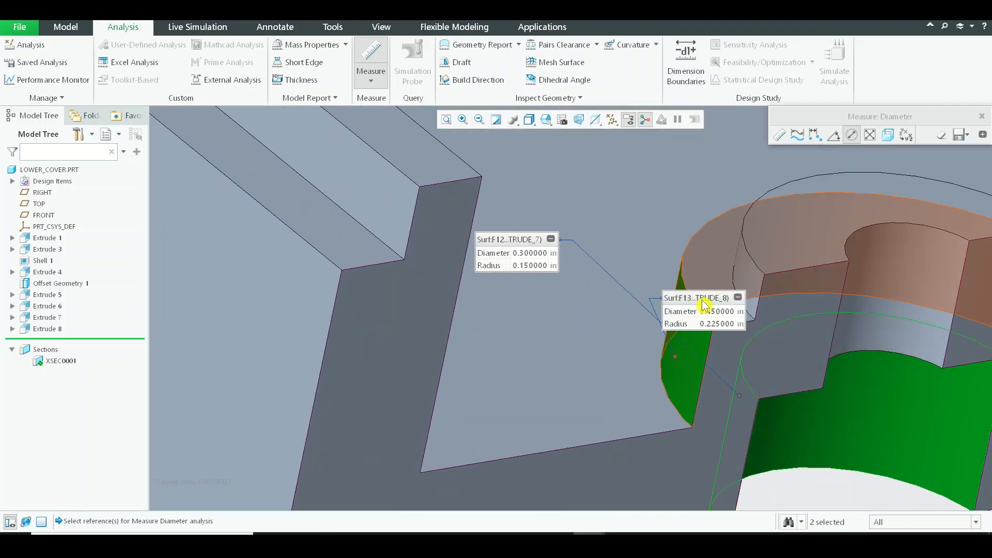
{"action": "mouse_move", "coordinate": [624, 338]}
{"action": "left_mouse_down"}
{"action": "mouse_move", "coordinate": [610, 346]}
{"action": "mouse_move", "coordinate": [630, 351]}
{"action": "left_mouse_up"}
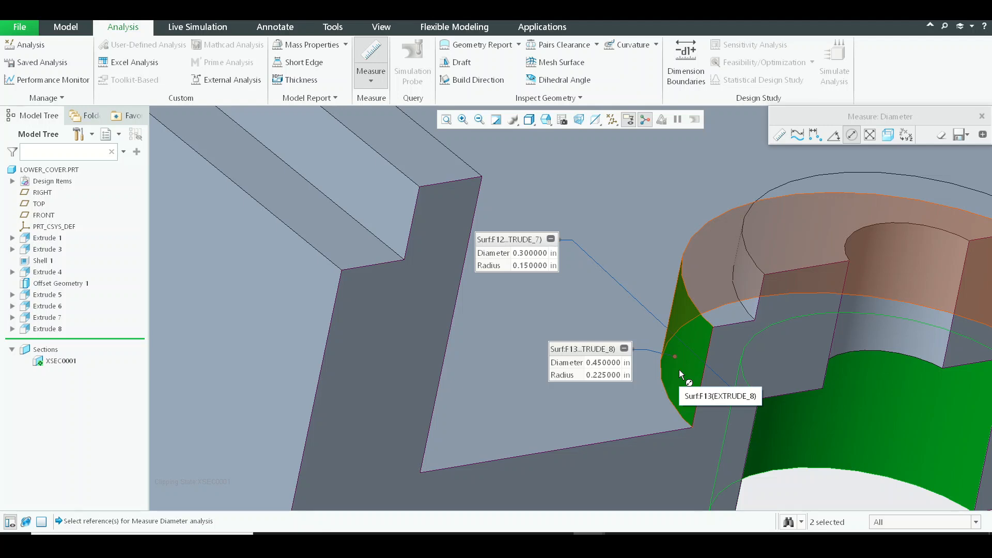
- Switch to Calculator, compute 0.225 - 0.15 for the wall thickness around the counterbore, and return to the part
{"action": "key", "text": "alt+Tab"}
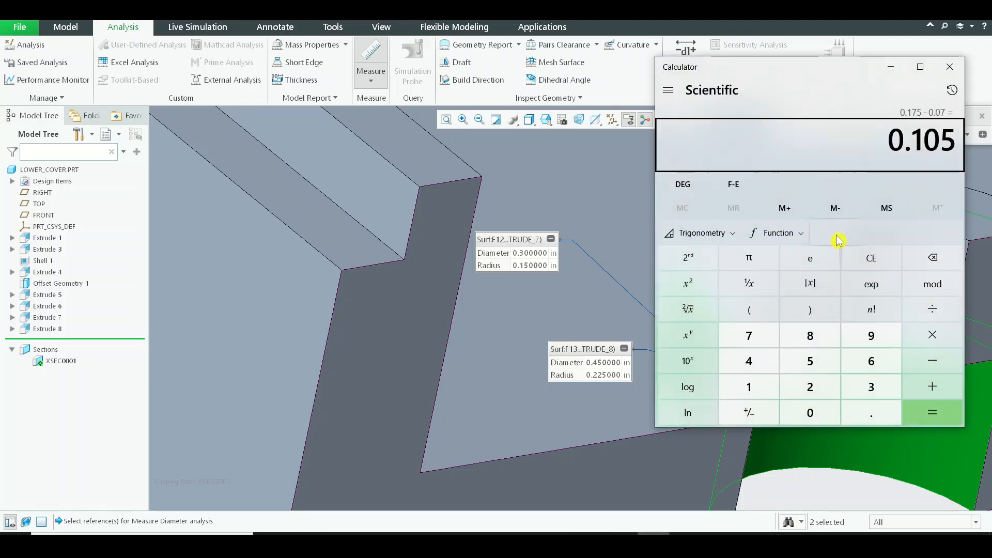
{"action": "left_click", "coordinate": [871, 263]}
{"action": "type", "text": ".225-0.15"}
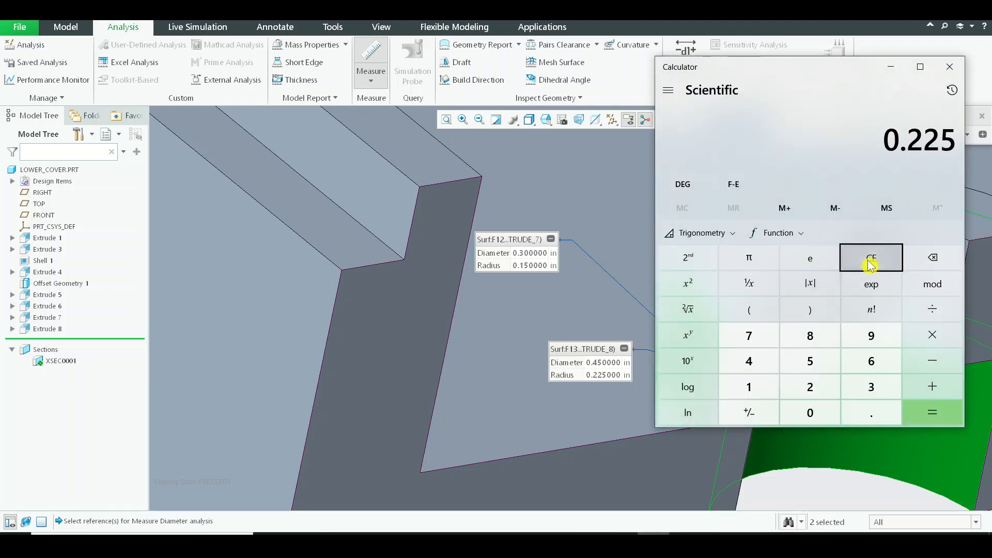
{"action": "key", "text": "Return"}
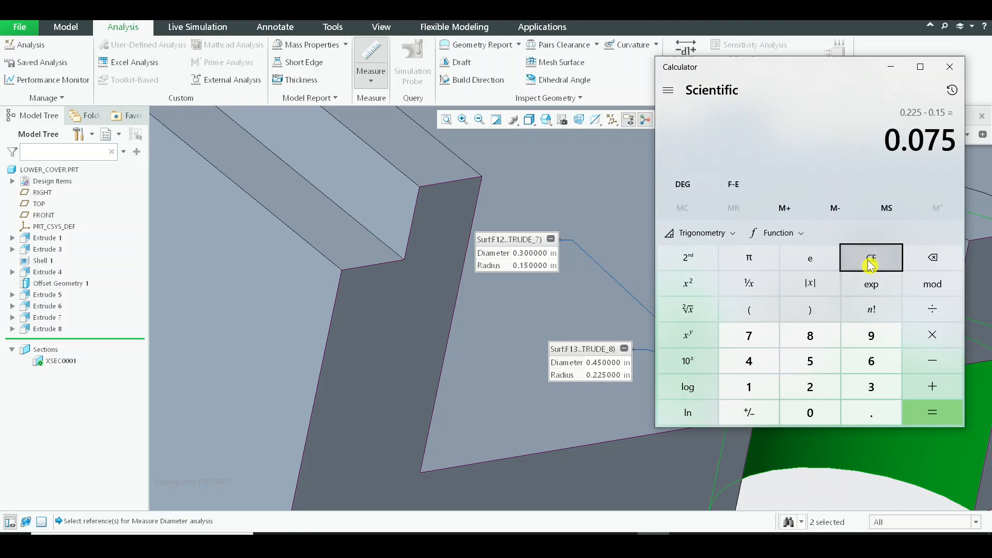
{"action": "left_click", "coordinate": [883, 72]}
- Close the diameter measurement, orient the view normal to XSEC0001, and examine the wall between ring and counterbore
{"action": "left_click", "coordinate": [61, 361]}
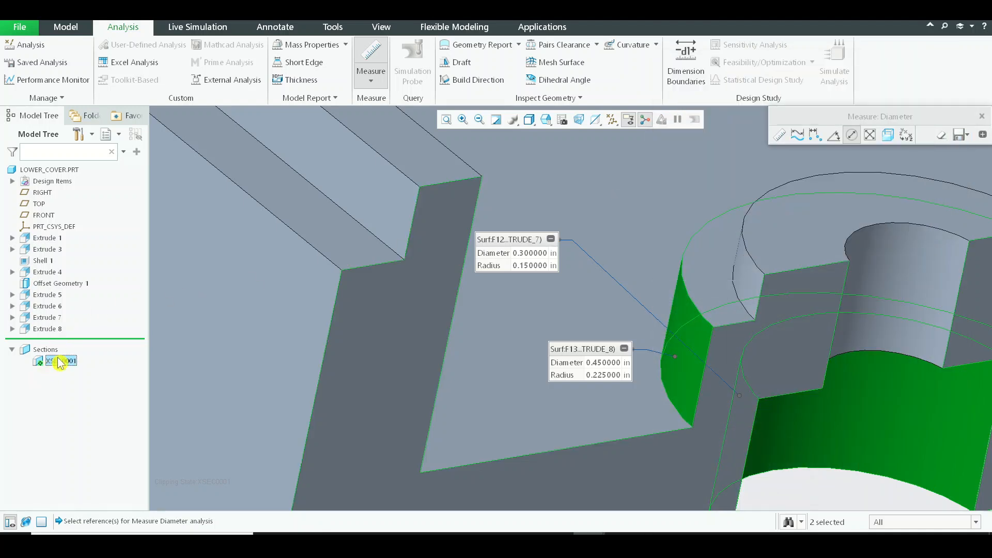
{"action": "key", "text": "Escape"}
{"action": "left_click", "coordinate": [67, 361]}
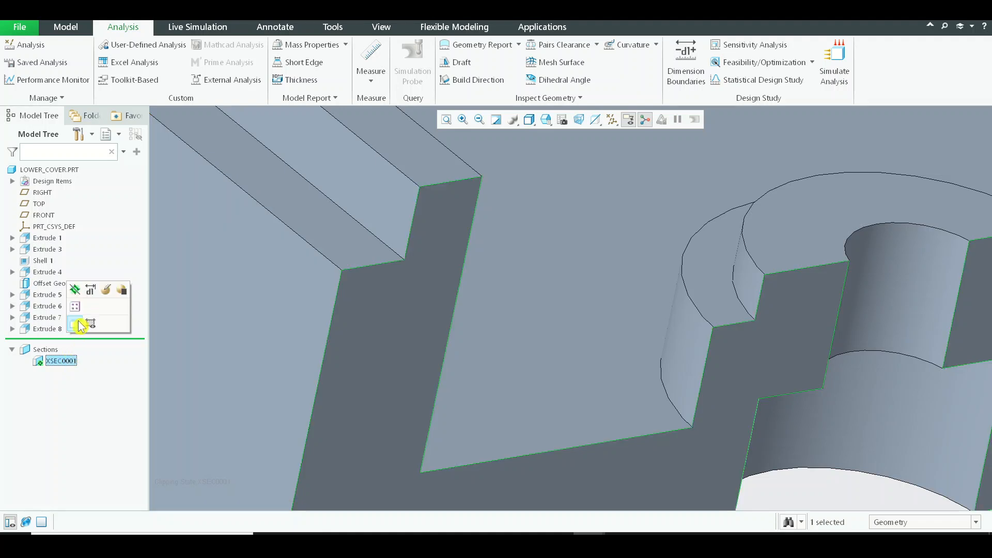
{"action": "left_click", "coordinate": [77, 323]}
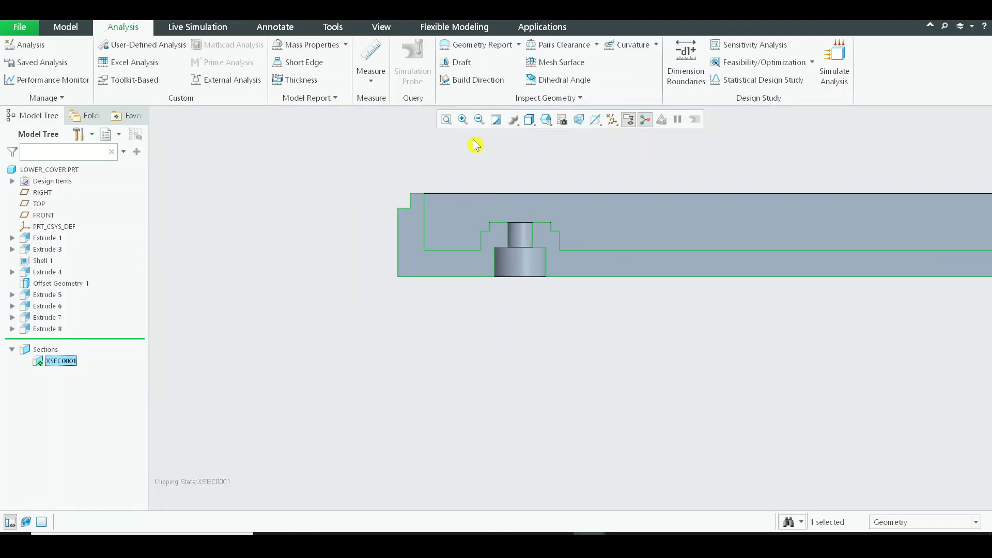
{"action": "left_click", "coordinate": [474, 140]}
{"action": "scroll", "coordinate": [487, 236], "scroll_direction": "down", "scroll_amount": 9}
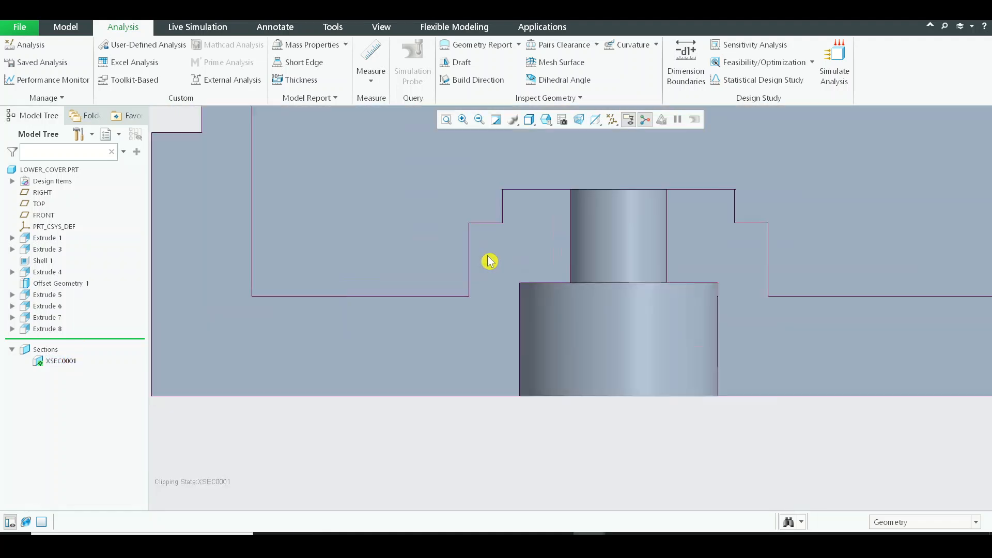
{"action": "scroll", "coordinate": [570, 223], "scroll_direction": "up", "scroll_amount": 3}
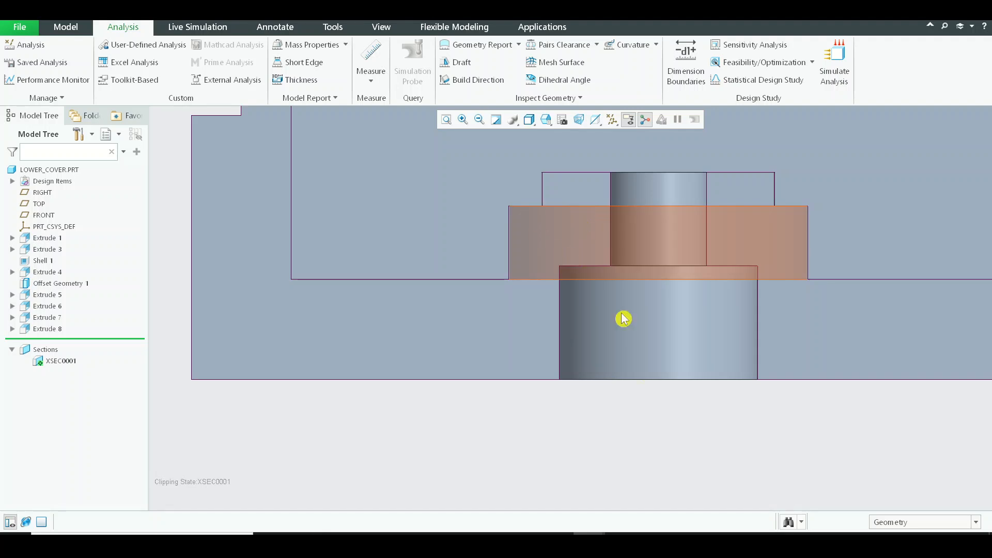
- Switch to Calculator, subtract 0.1 from the 0.075 wall thickness, and return to the part
{"action": "left_click", "coordinate": [653, 538]}
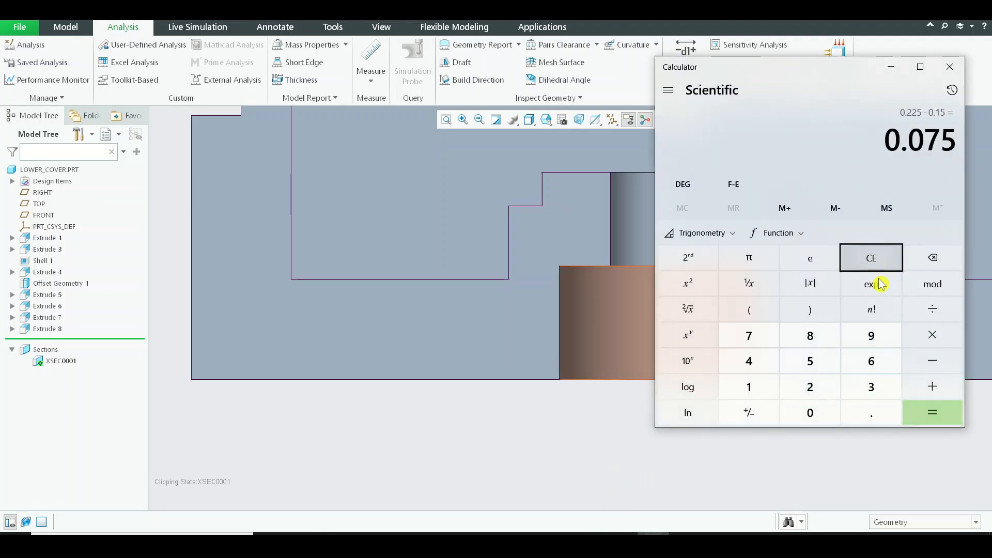
{"action": "type", "text": "-0.01"}
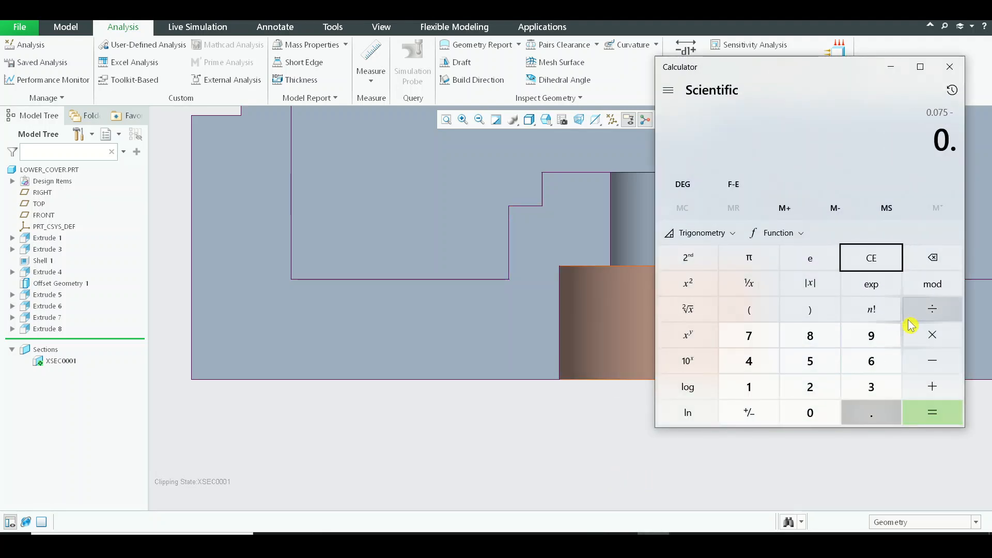
{"action": "key", "text": "BackSpace"}
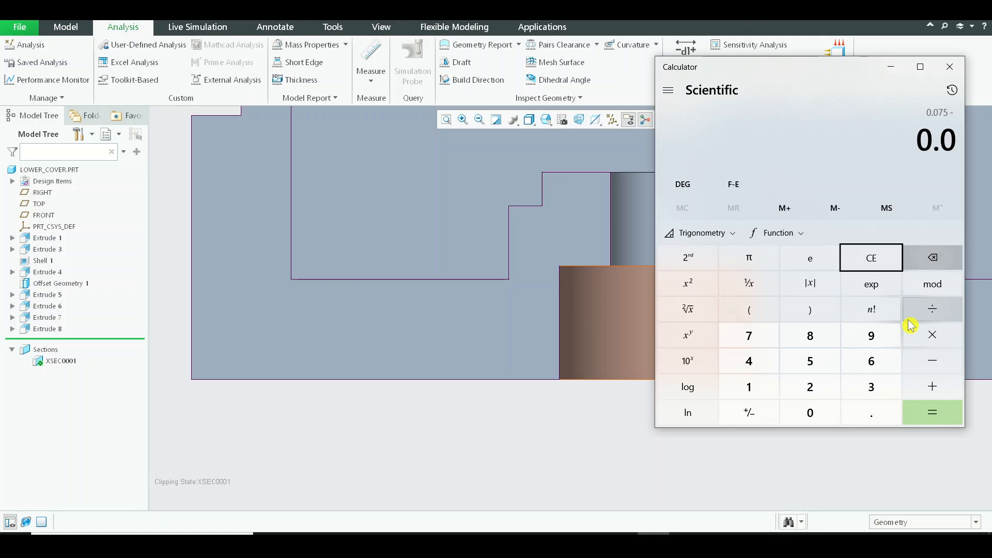
{"action": "key", "text": "BackSpace"}
{"action": "type", "text": "1"}
{"action": "key", "text": "Return"}
{"action": "scroll", "coordinate": [501, 454], "scroll_direction": "down", "scroll_amount": 3}
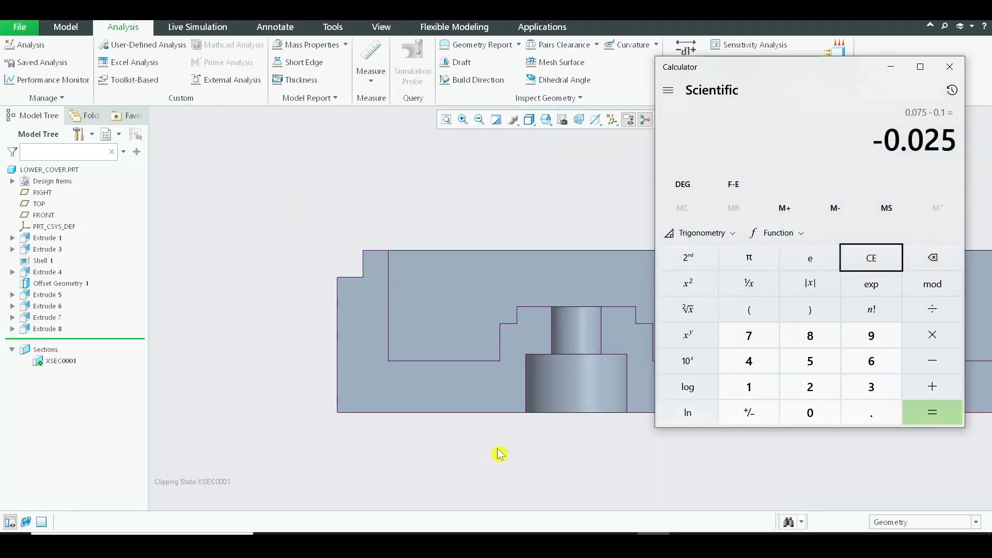
{"action": "left_click", "coordinate": [500, 454]}
- Open the section sketch of Extrude 8 for editing and convert the outer circle's diameter dimension to a radius
{"action": "left_click", "coordinate": [37, 331]}
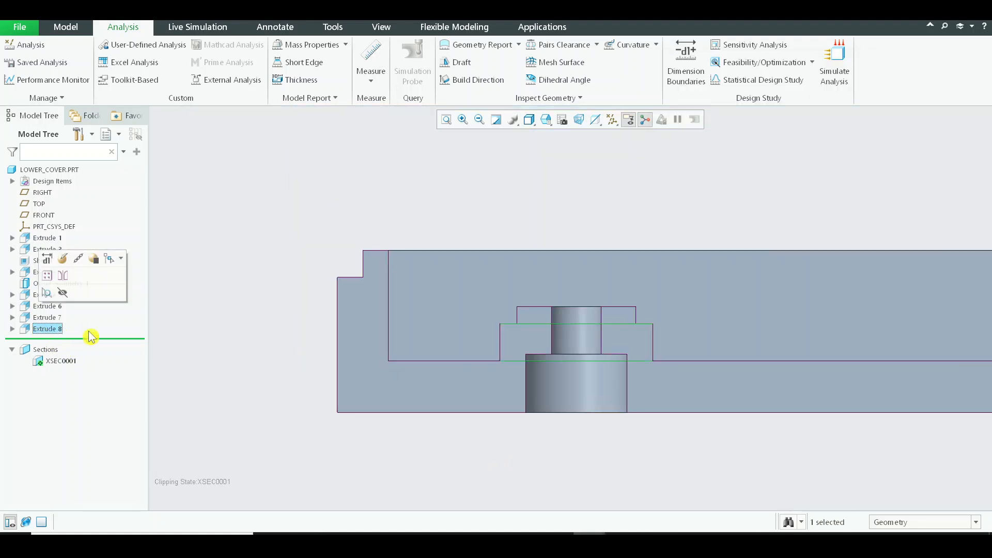
{"action": "left_click", "coordinate": [64, 259]}
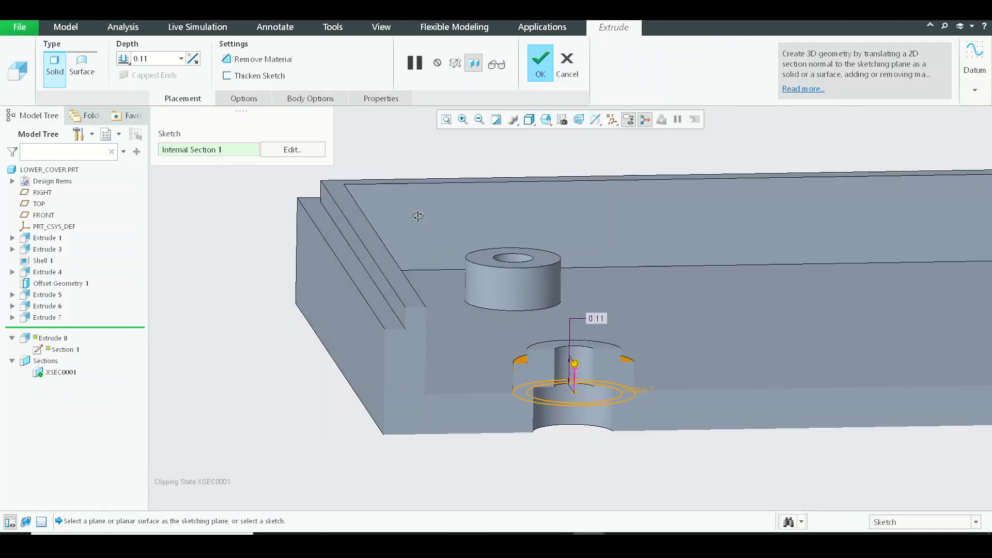
{"action": "left_click", "coordinate": [279, 151]}
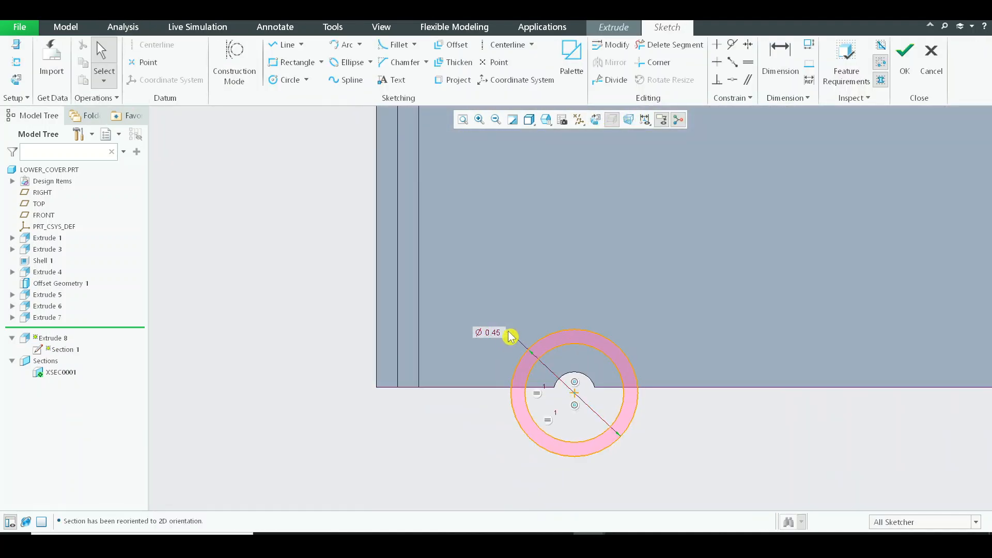
{"action": "left_click", "coordinate": [502, 333]}
{"action": "left_click", "coordinate": [528, 291]}
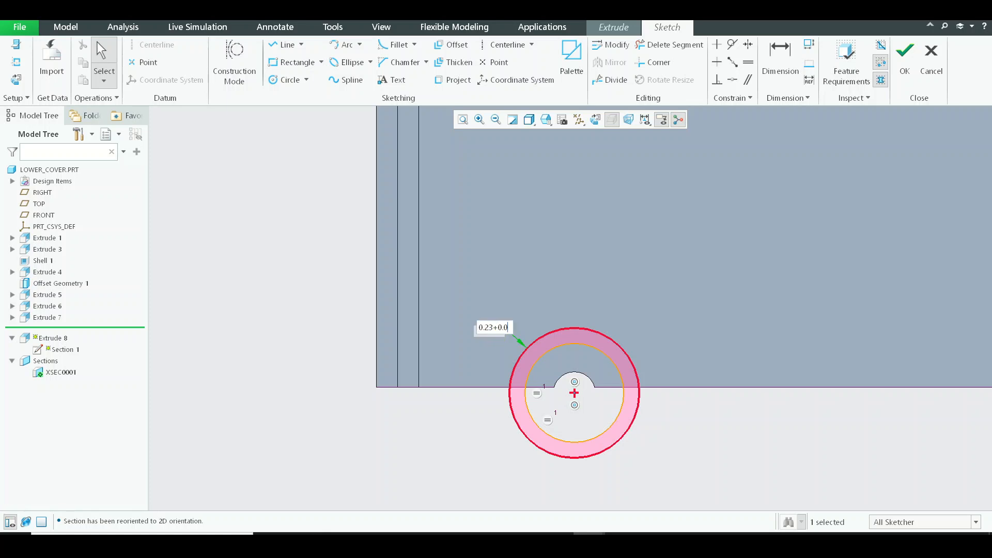
- Try a radius of 0.48 on the ring's outer circle, recheck the calculator, and undo the radius change
{"action": "key", "text": "Return"}
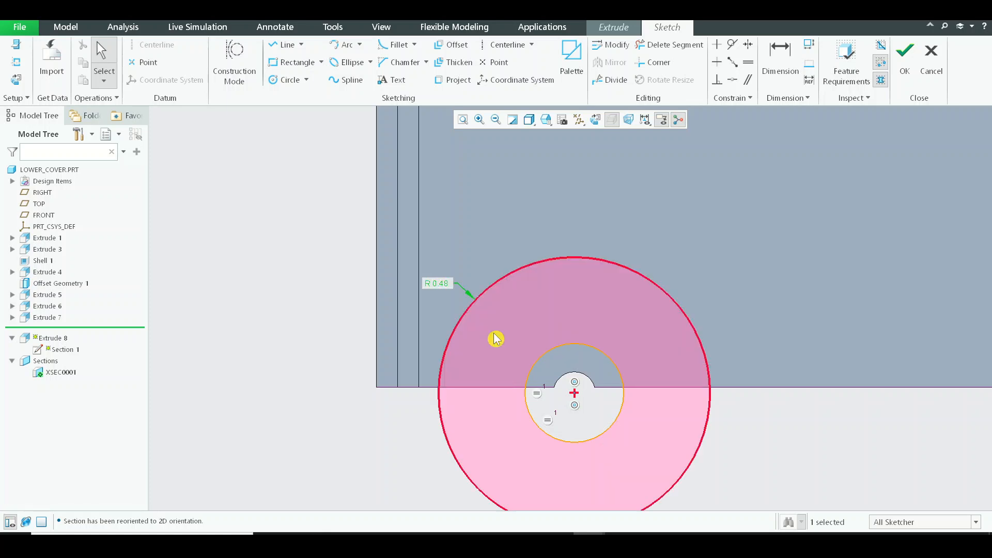
{"action": "left_click", "coordinate": [653, 537]}
{"action": "left_click", "coordinate": [652, 538]}
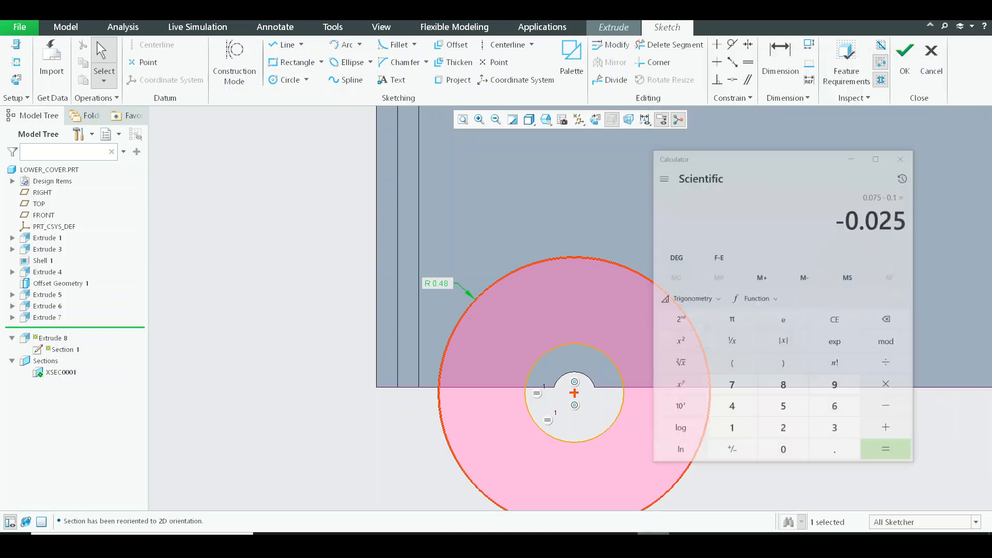
{"action": "key", "text": "ctrl+z"}
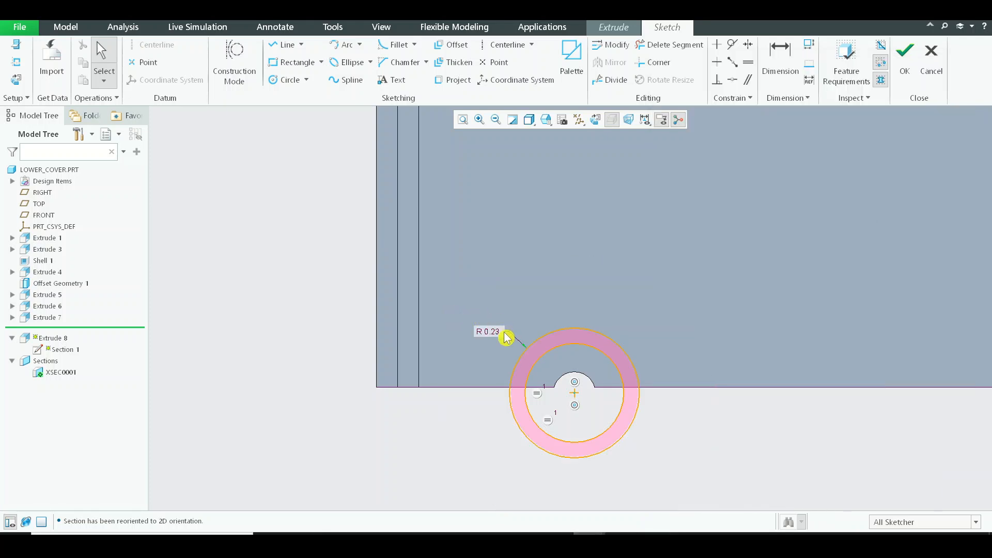
- Set the ring's outer circle radius to 0.23+0.025, then accept the sketch and the redefined extrusion
{"action": "double_click", "coordinate": [501, 337]}
{"action": "type", "text": "+0.0"}
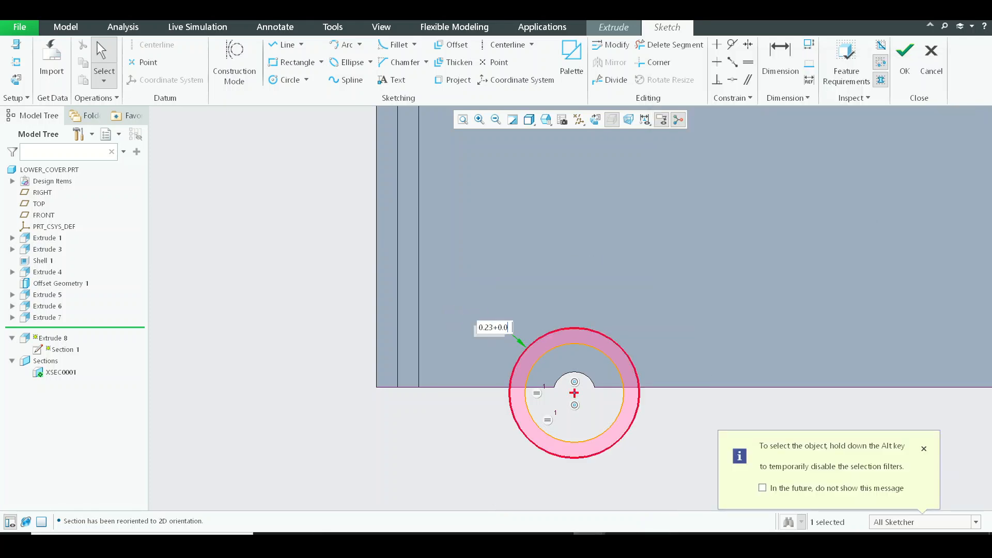
{"action": "type", "text": "25"}
{"action": "key", "text": "Return"}
{"action": "left_click", "coordinate": [905, 57]}
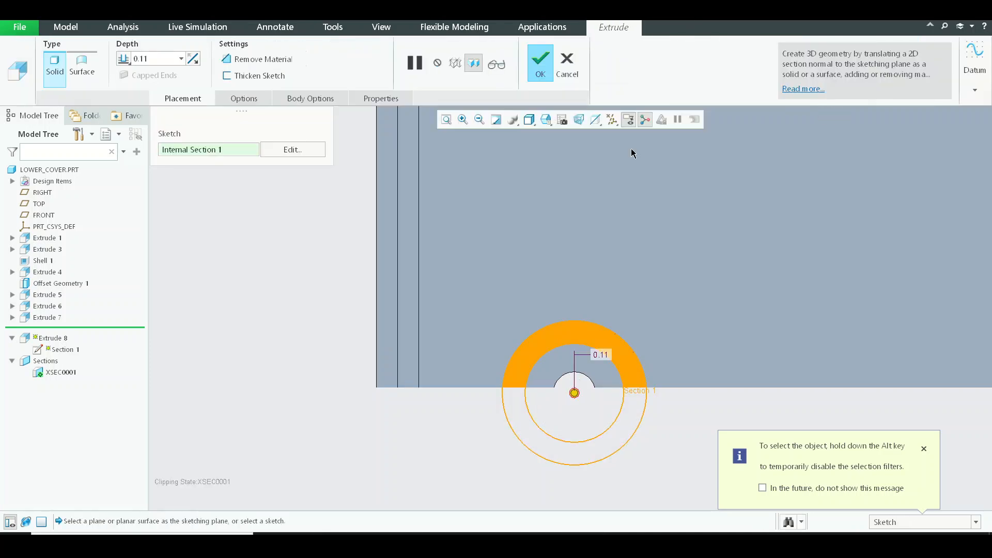
{"action": "middle_click", "coordinate": [603, 184]}
- Orient the view normal to XSEC0001 and examine the enlarged ring around the boss in section and at an angle
{"action": "left_click", "coordinate": [61, 361]}
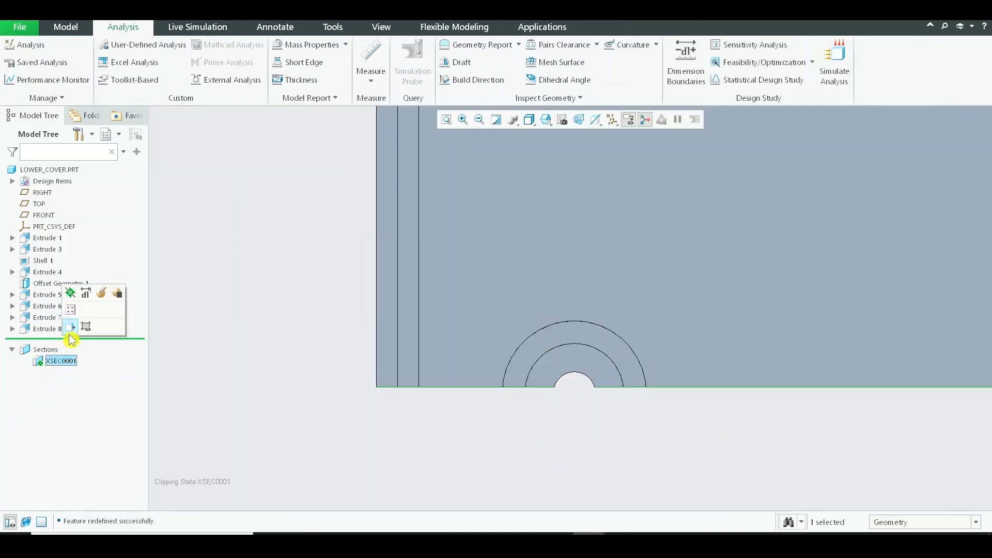
{"action": "left_click", "coordinate": [70, 327]}
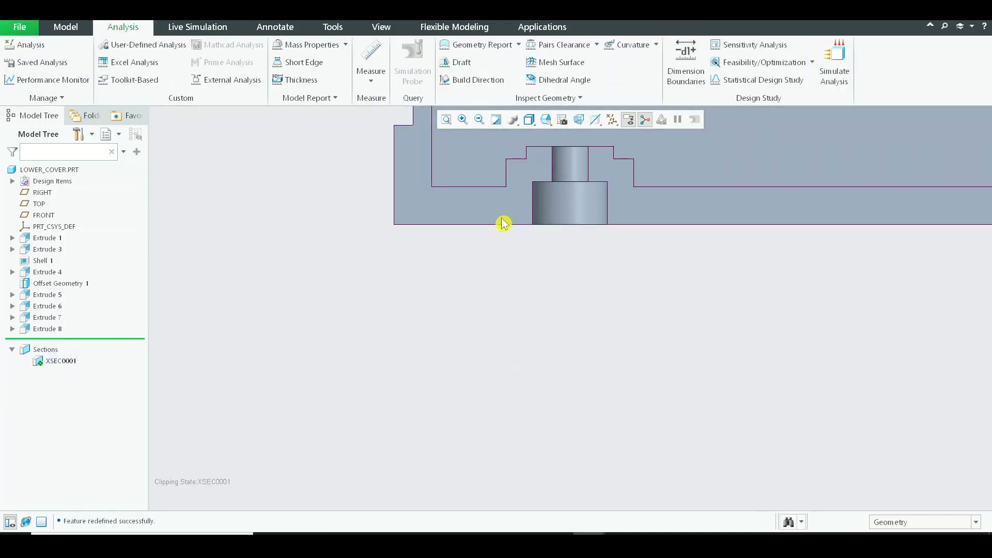
{"action": "scroll", "coordinate": [504, 223], "scroll_direction": "up", "scroll_amount": 4}
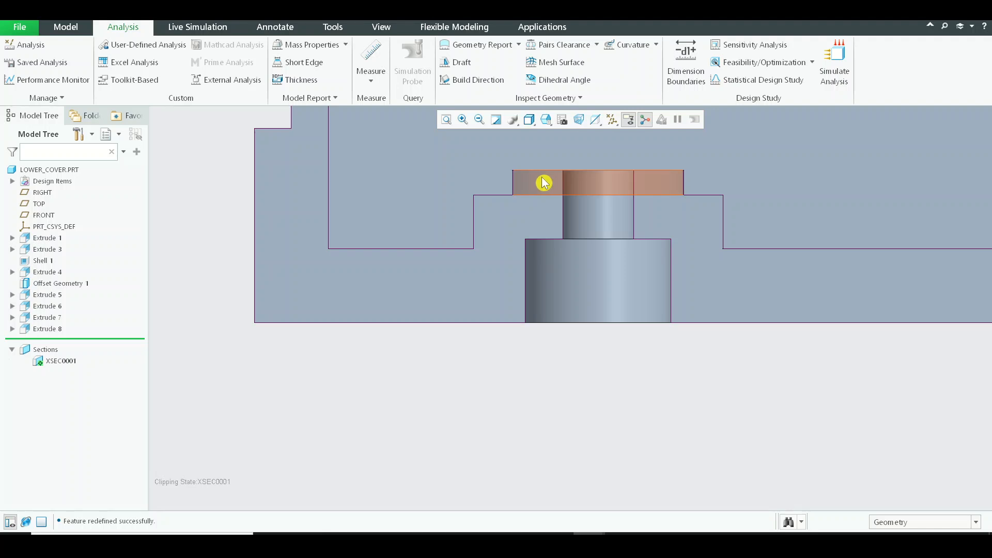
{"action": "scroll", "coordinate": [544, 183], "scroll_direction": "up", "scroll_amount": 4}
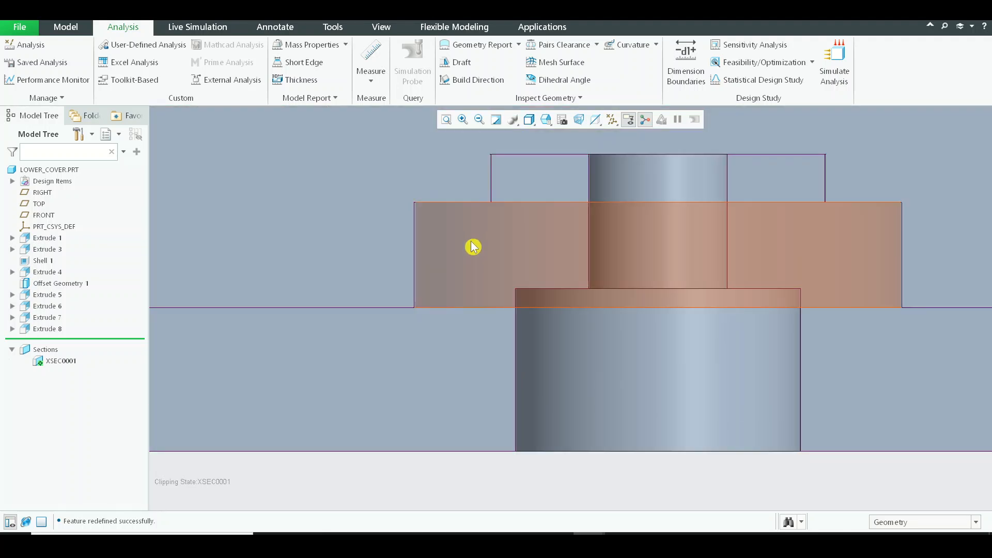
{"action": "scroll", "coordinate": [468, 274], "scroll_direction": "up", "scroll_amount": 5}
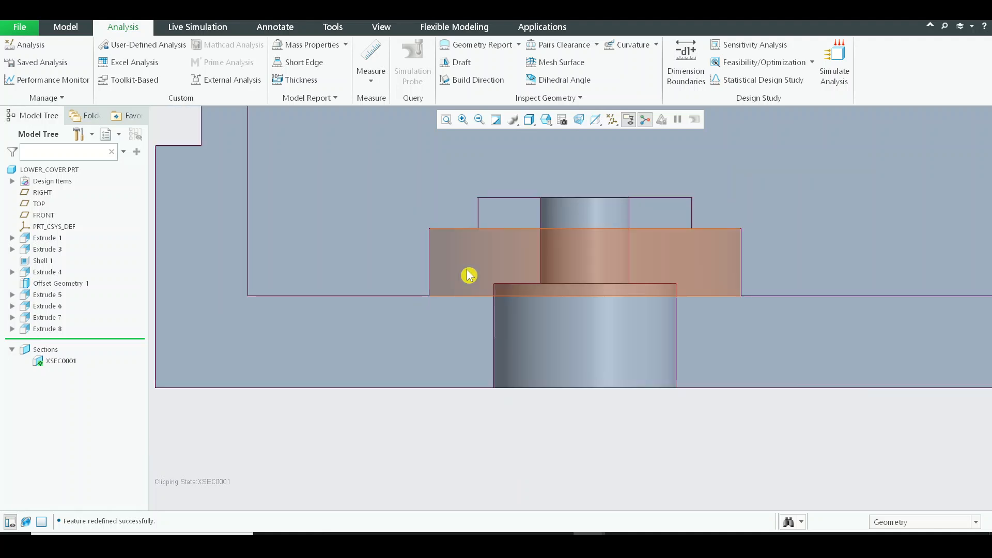
{"action": "middle_click_drag", "start_coordinate": [474, 273], "coordinate": [376, 351]}
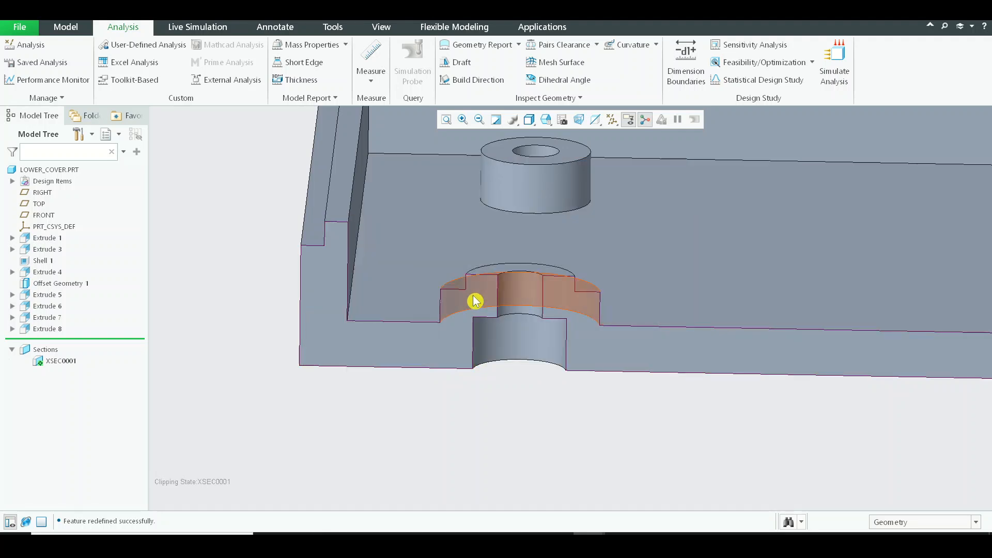
- Orient the view normal to XSEC0001 and measure the angle between the ring's top edge and the counterbore's shoulder edge
{"action": "left_click", "coordinate": [74, 360]}
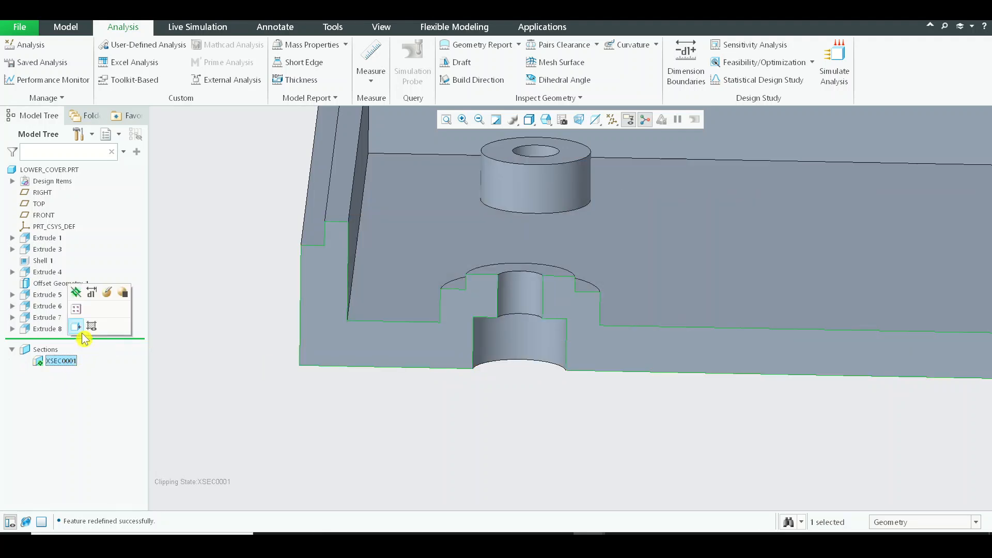
{"action": "left_click", "coordinate": [82, 333]}
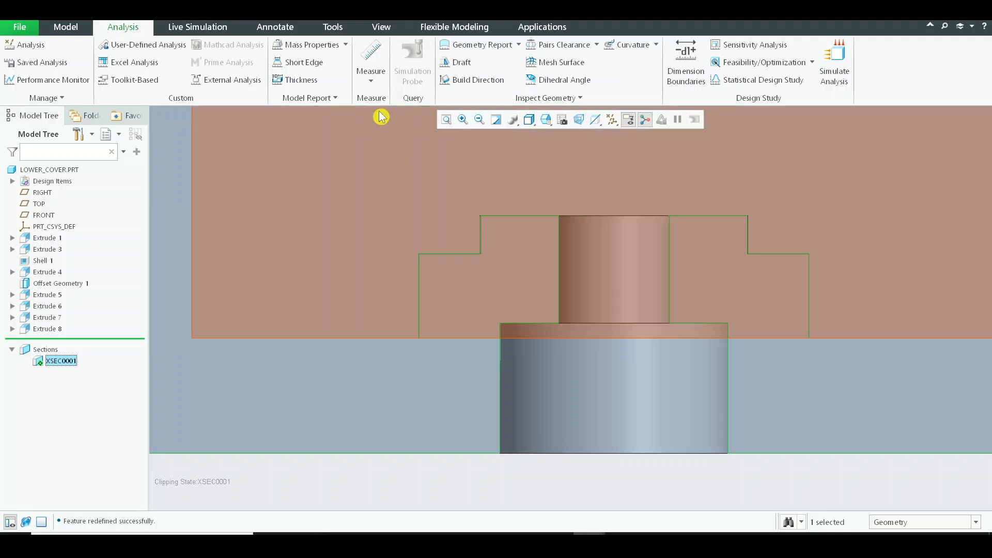
{"action": "left_click", "coordinate": [372, 79]}
{"action": "left_click", "coordinate": [386, 142]}
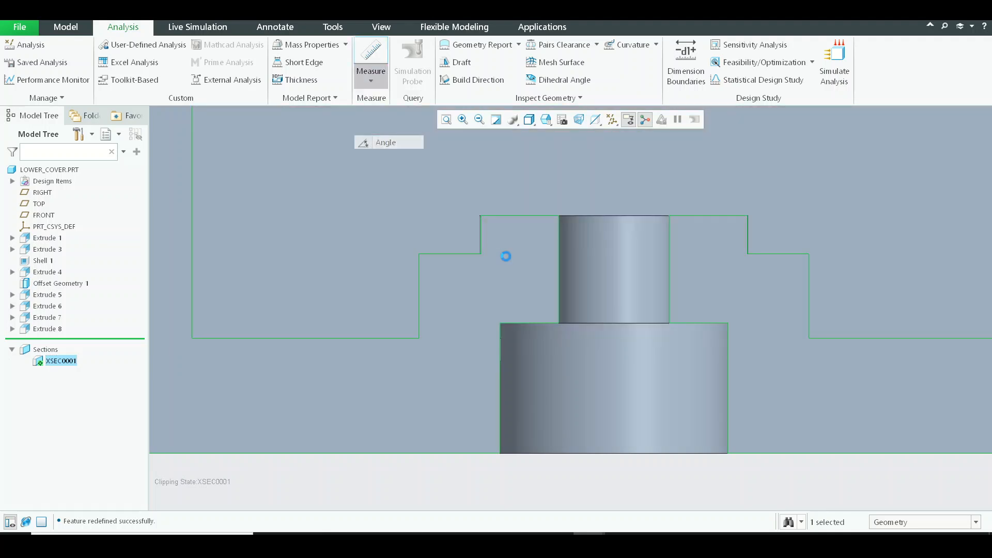
{"action": "left_click", "coordinate": [464, 253]}
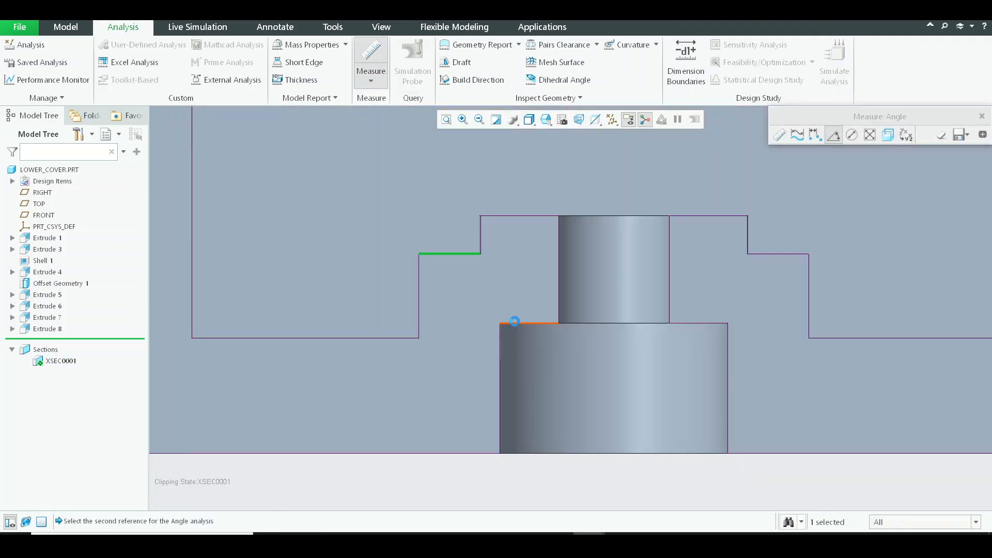
{"action": "left_click", "coordinate": [515, 324]}
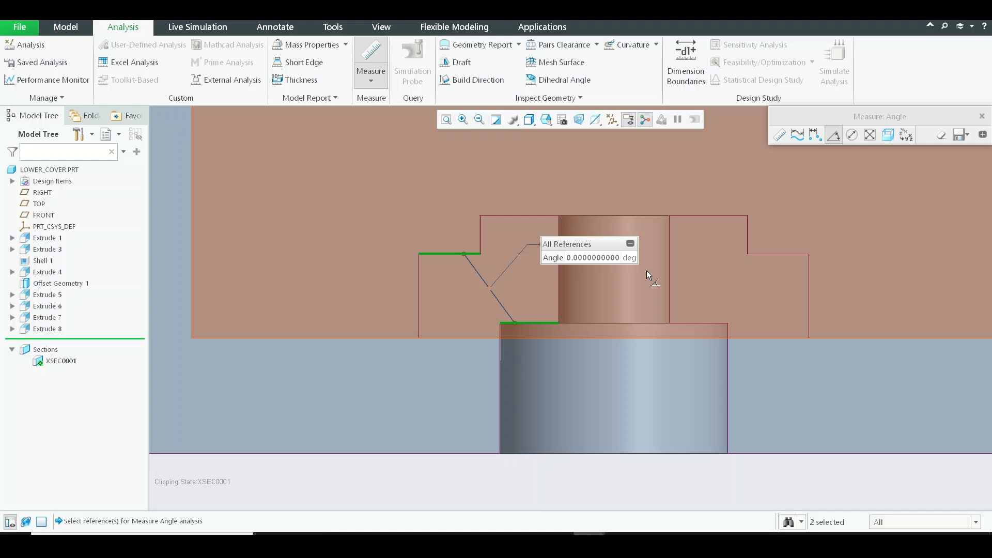
{"action": "left_click", "coordinate": [982, 135]}
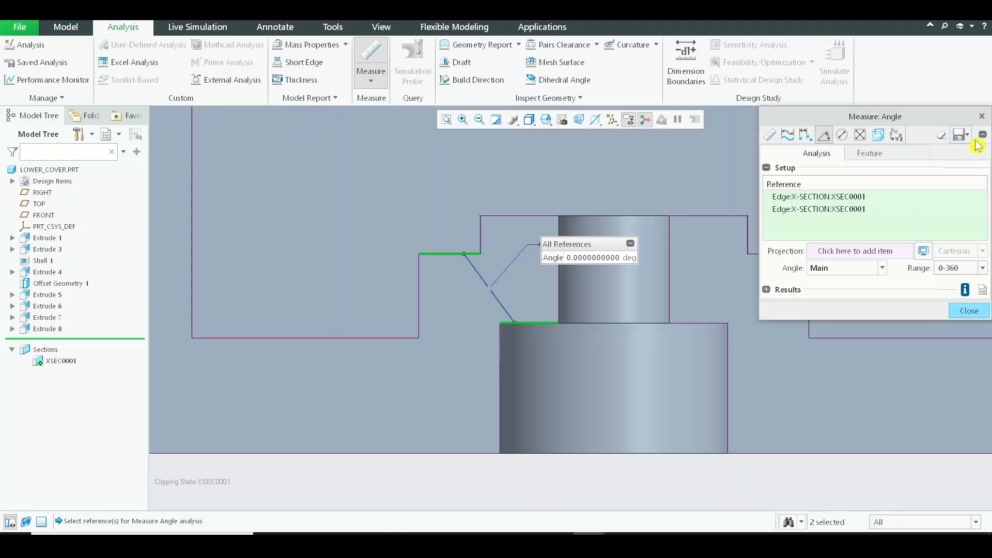
{"action": "left_click", "coordinate": [766, 290]}
{"action": "left_click", "coordinate": [972, 429]}
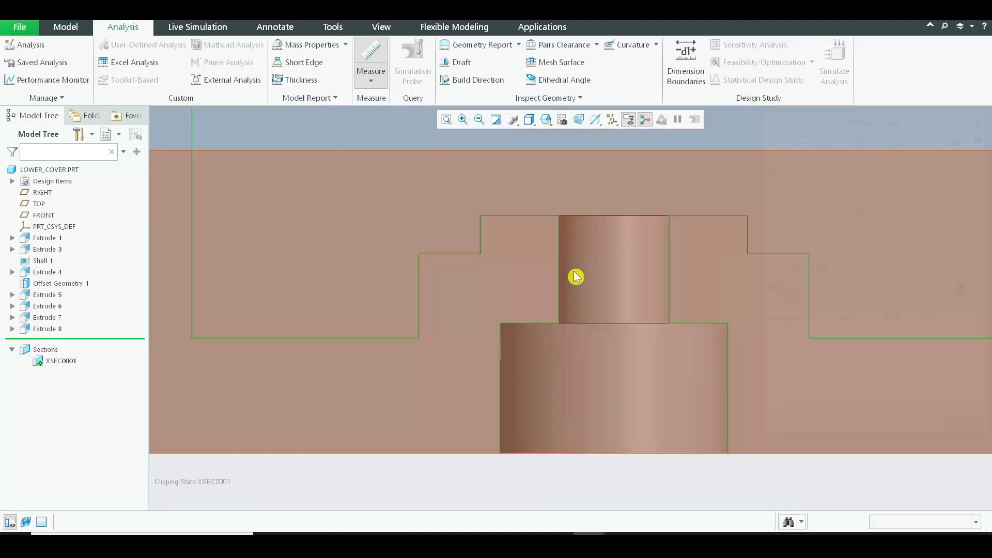
- Measure the distance between the ring's top surface and the counterbore's shoulder surface, turning off Use as Plane for both references
{"action": "scroll", "coordinate": [576, 277], "scroll_direction": "up", "scroll_amount": 3}
{"action": "middle_click_drag", "start_coordinate": [604, 272], "coordinate": [519, 301]}
{"action": "left_click", "coordinate": [551, 235]}
{"action": "scroll", "coordinate": [551, 234], "scroll_direction": "up", "scroll_amount": 2}
{"action": "scroll", "coordinate": [519, 301], "scroll_direction": "down", "scroll_amount": 3}
{"action": "left_click", "coordinate": [525, 296], "text": "ctrl"}
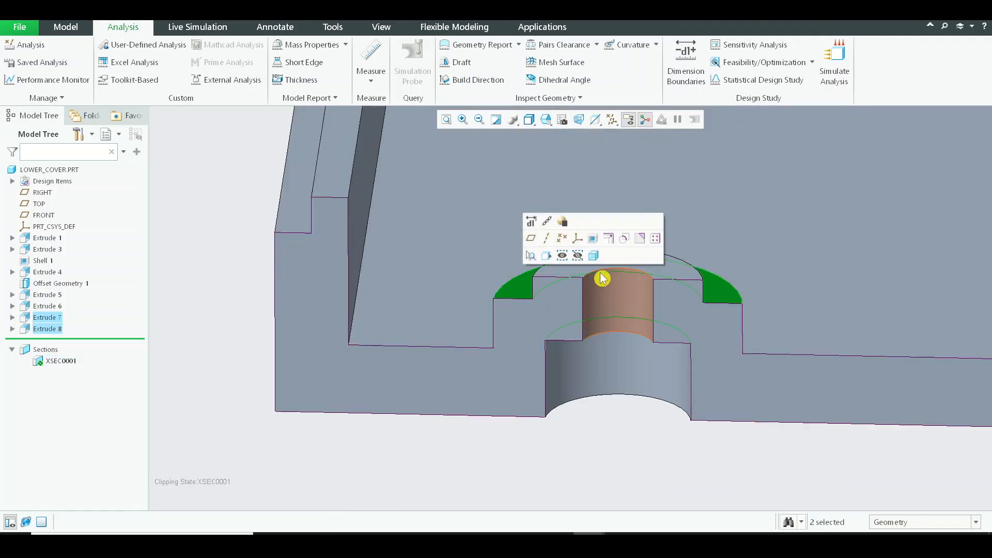
{"action": "left_click", "coordinate": [372, 78]}
{"action": "left_click", "coordinate": [401, 132]}
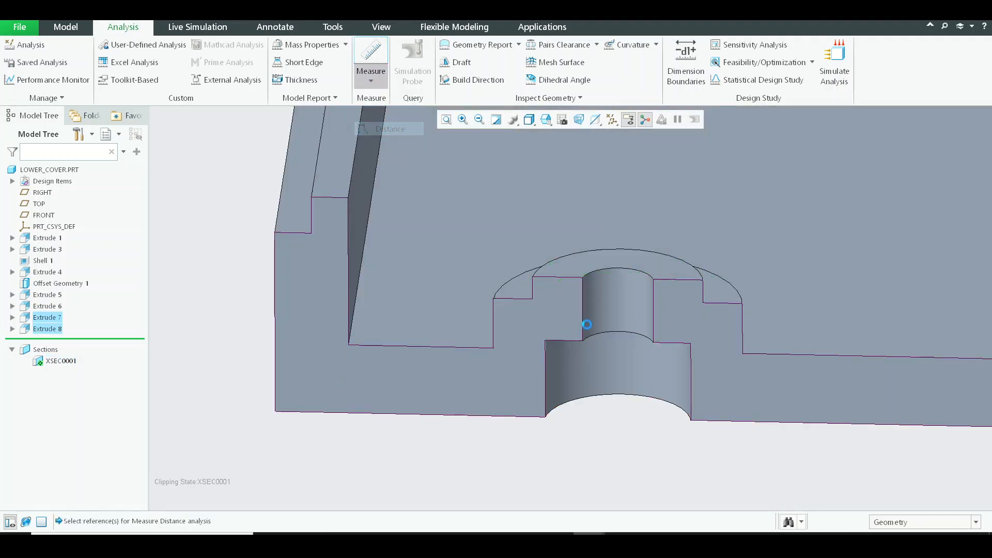
{"action": "left_click", "coordinate": [916, 196]}
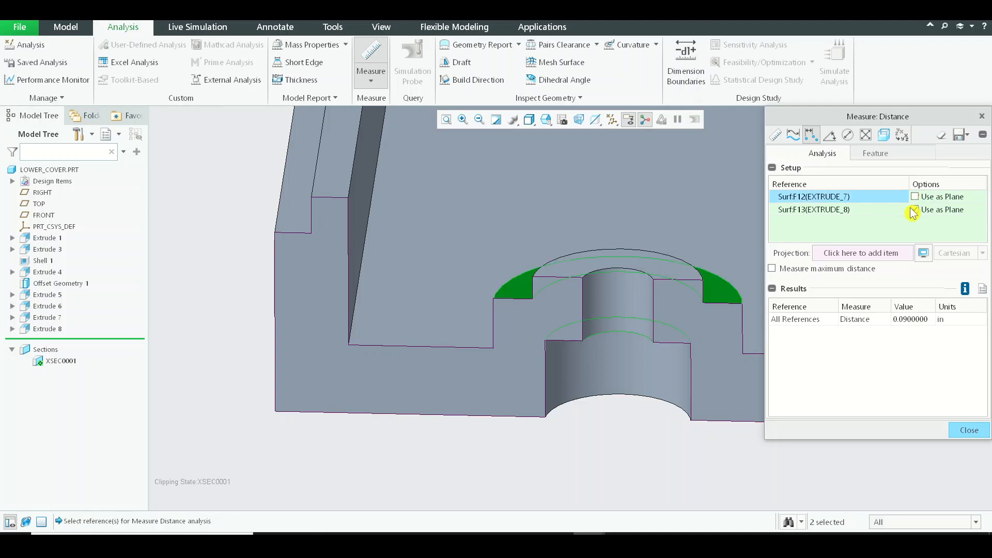
{"action": "left_click", "coordinate": [916, 210]}
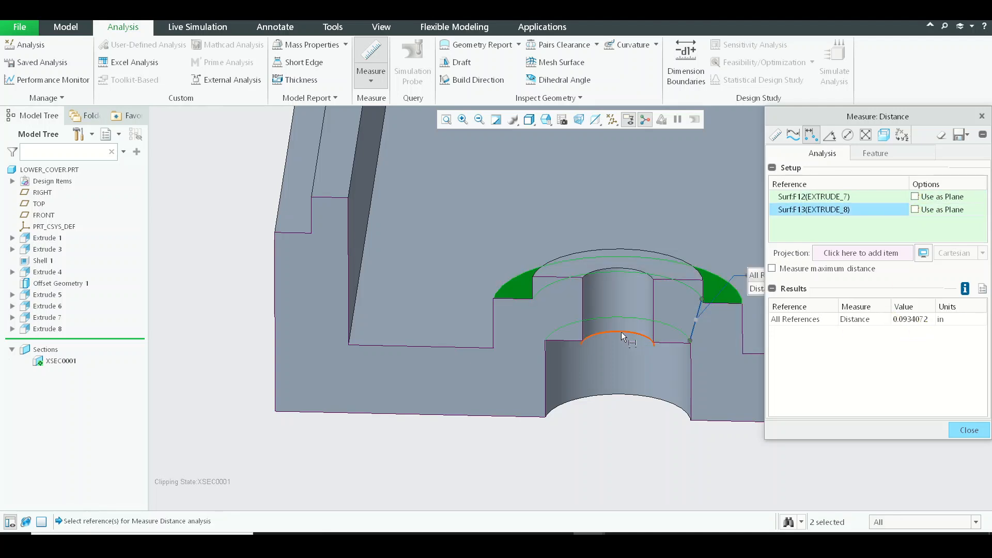
{"action": "middle_click_drag", "start_coordinate": [623, 336], "coordinate": [611, 310]}
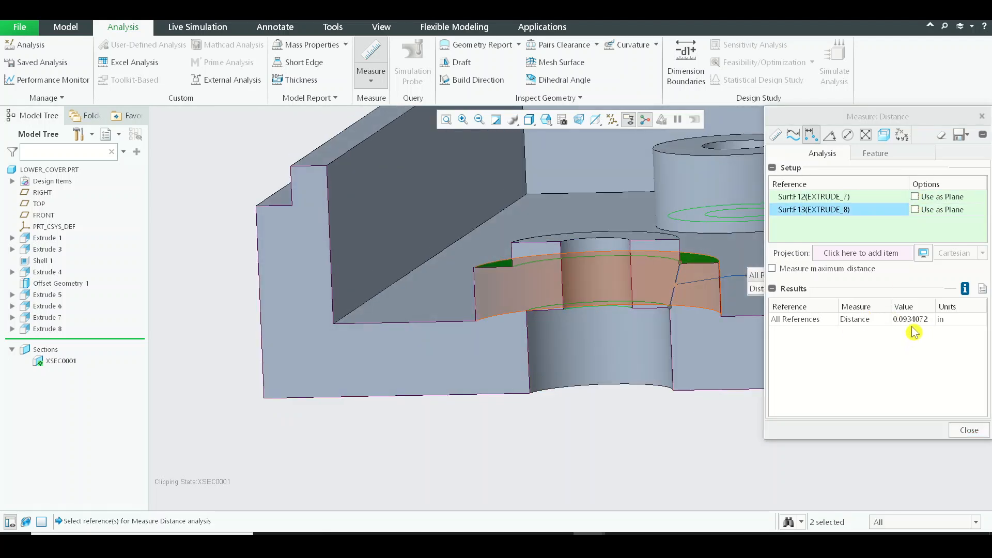
{"action": "middle_click", "coordinate": [619, 380]}
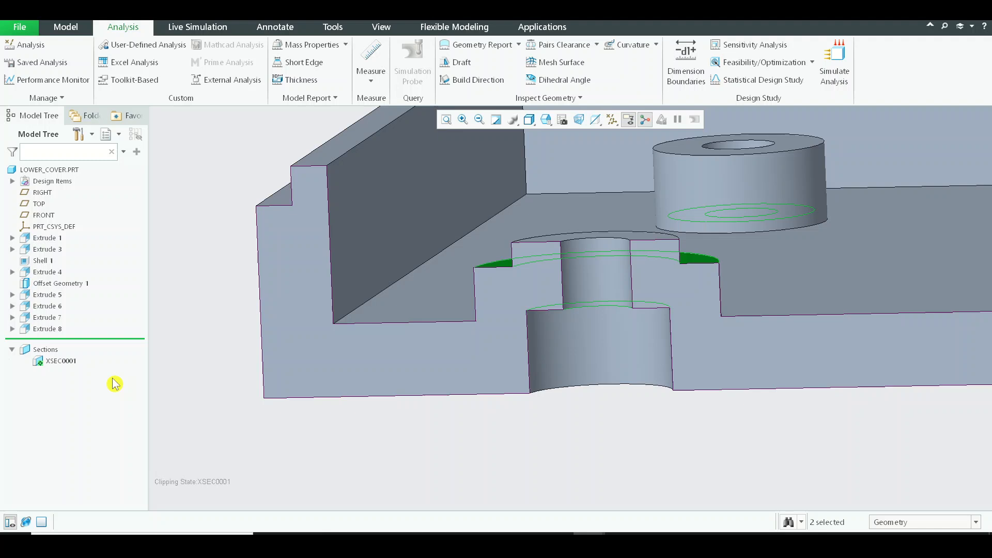
- Redefine Extrude 8 with a depth of 0.12
{"action": "left_click", "coordinate": [56, 329]}
{"action": "left_click", "coordinate": [78, 257]}
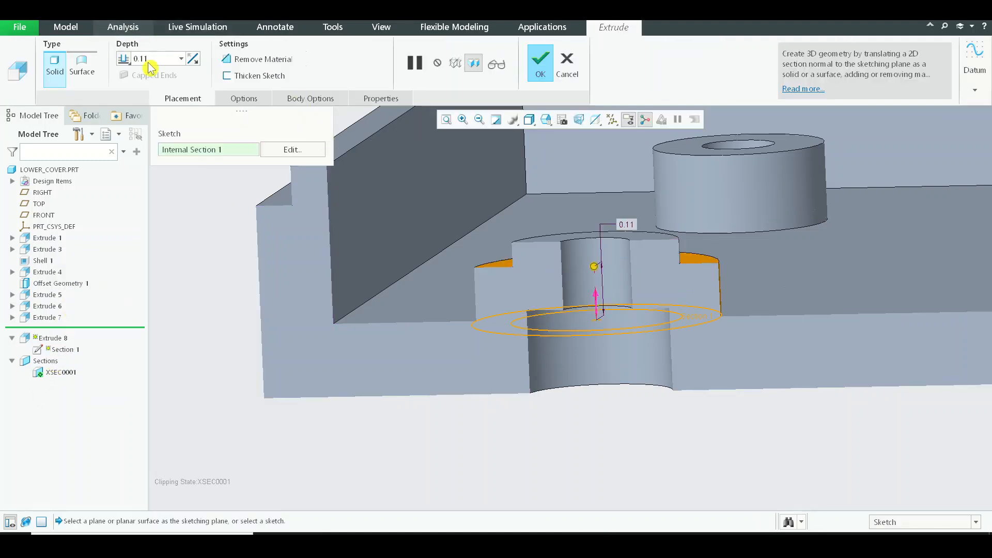
{"action": "left_click", "coordinate": [155, 61]}
{"action": "type", "text": "+"}
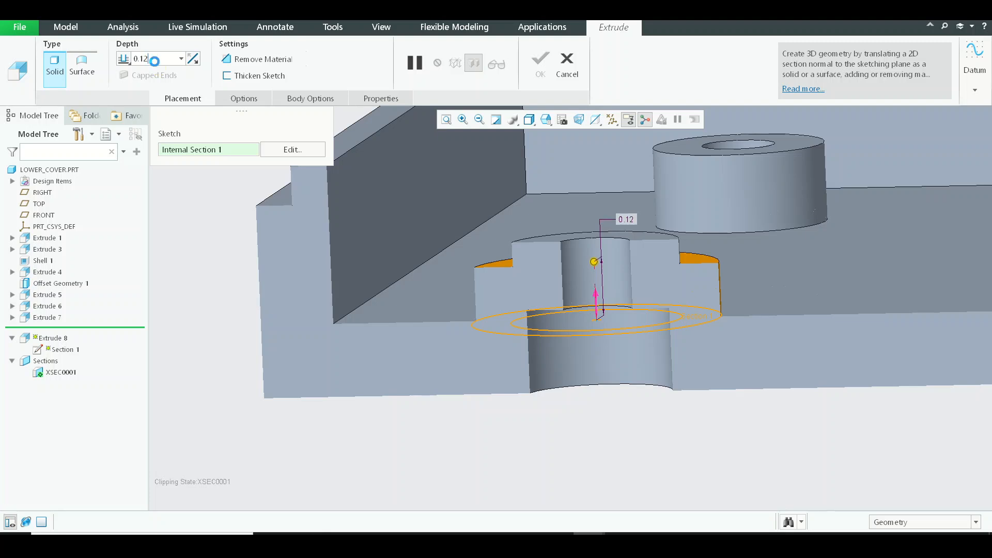
{"action": "middle_click", "coordinate": [678, 393]}
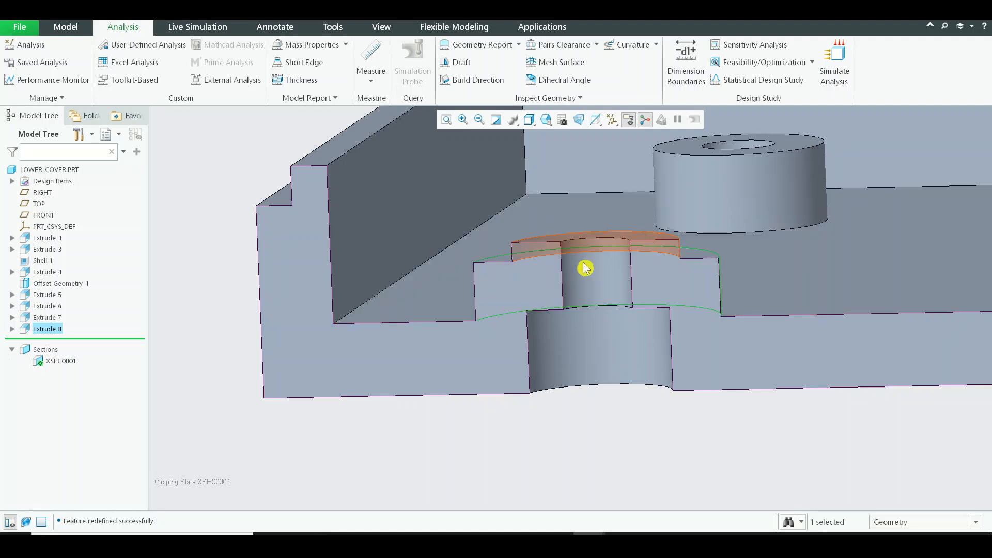
{"action": "scroll", "coordinate": [634, 303], "scroll_direction": "down", "scroll_amount": 4}
{"action": "left_click", "coordinate": [592, 461]}
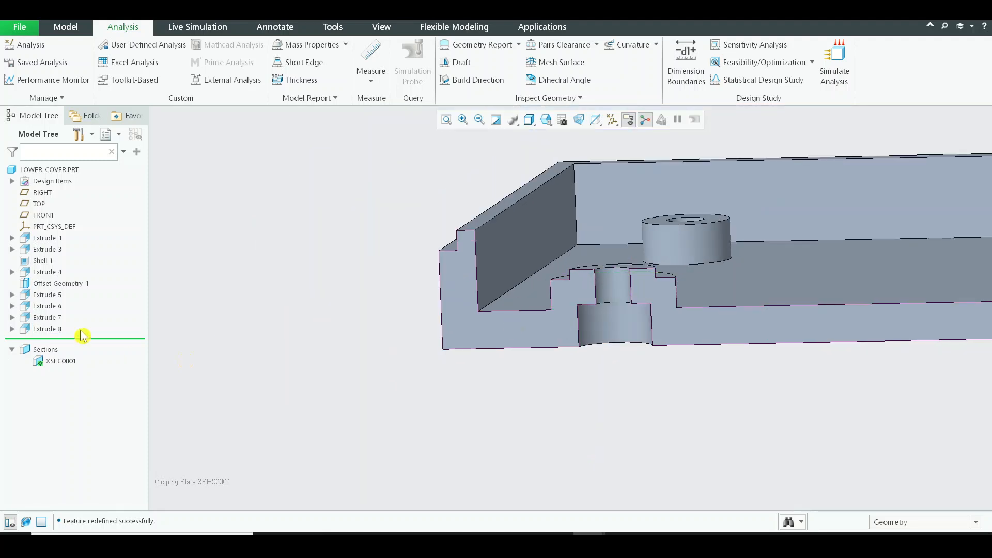
- Roll the model back to before Extrude 8 and forward again to compare the boss without and with the ring
{"action": "left_click_drag", "start_coordinate": [84, 327], "coordinate": [84, 327]}
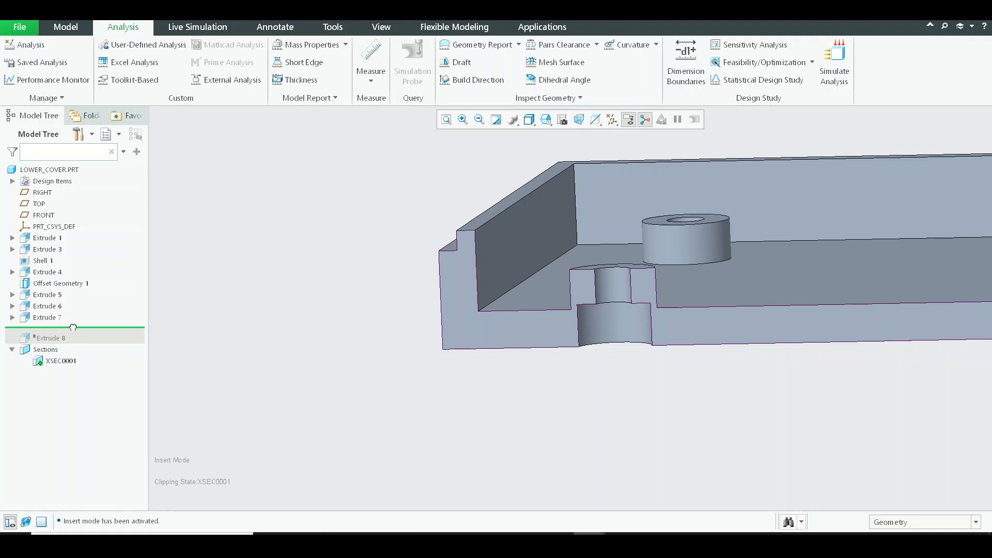
{"action": "left_click_drag", "start_coordinate": [73, 344], "coordinate": [73, 347]}
{"action": "scroll", "coordinate": [341, 232], "scroll_direction": "down", "scroll_amount": 3}
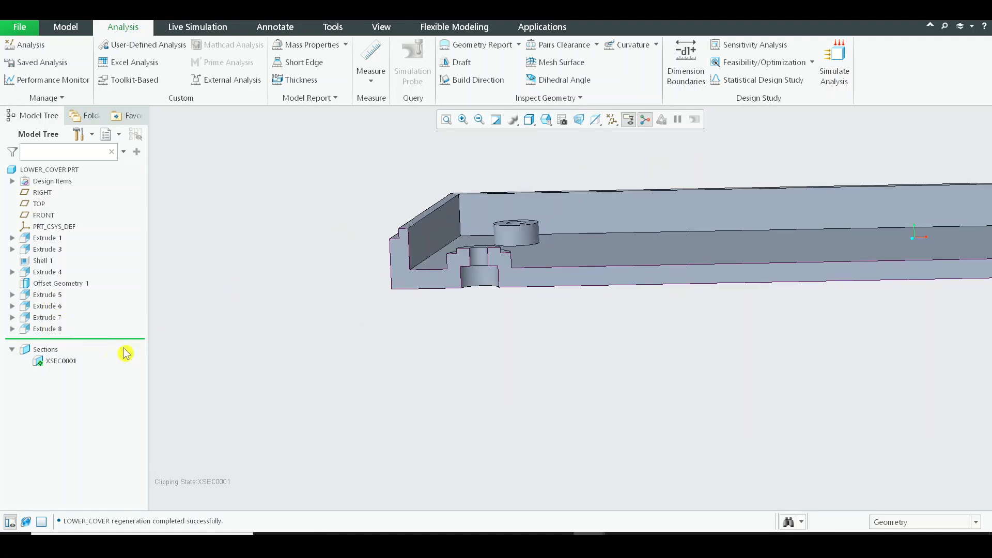
- Edit the section sketch of Extrude 8 in 2D orientation and draw horizontal and vertical centerlines through the middle of the cover
{"action": "left_click", "coordinate": [49, 330]}
{"action": "left_click", "coordinate": [80, 281]}
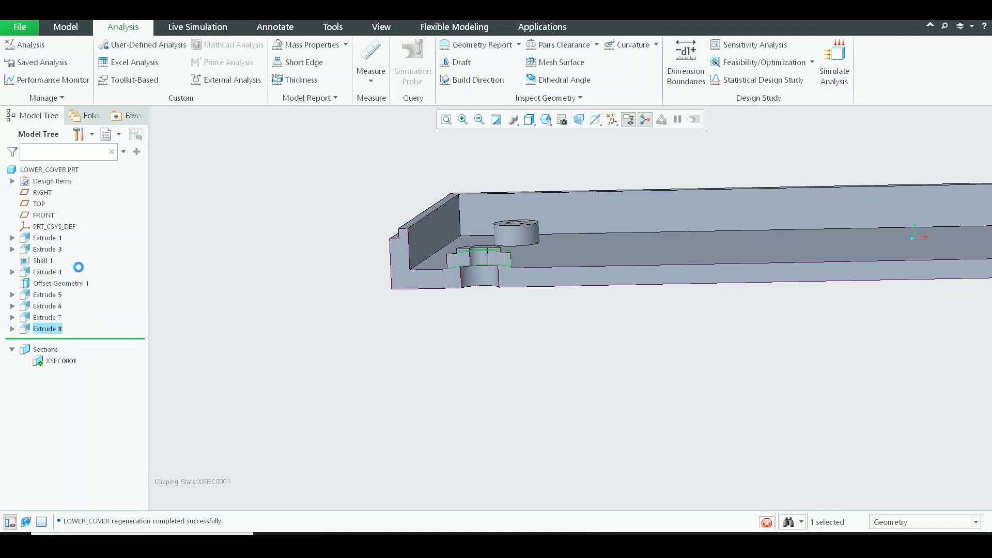
{"action": "left_click", "coordinate": [292, 150]}
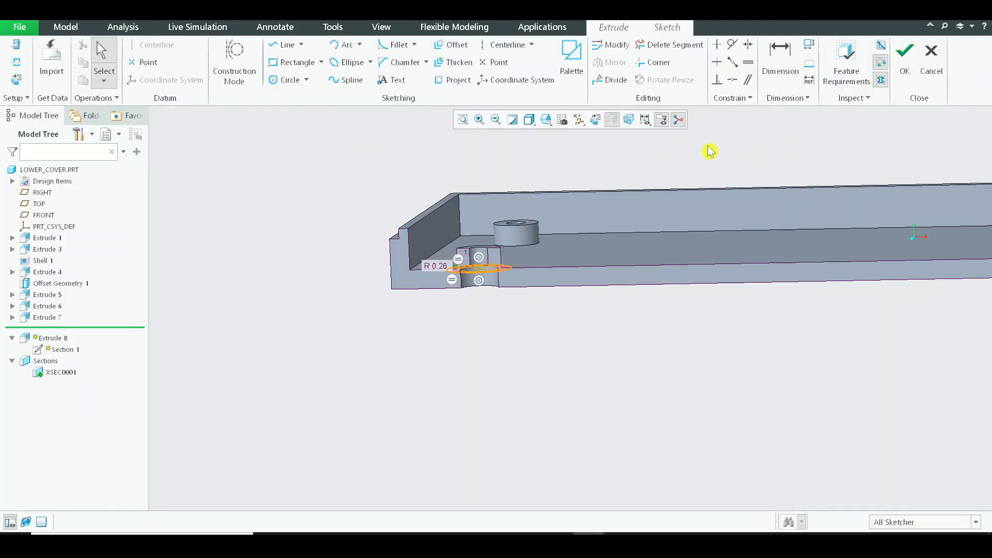
{"action": "left_click", "coordinate": [595, 119]}
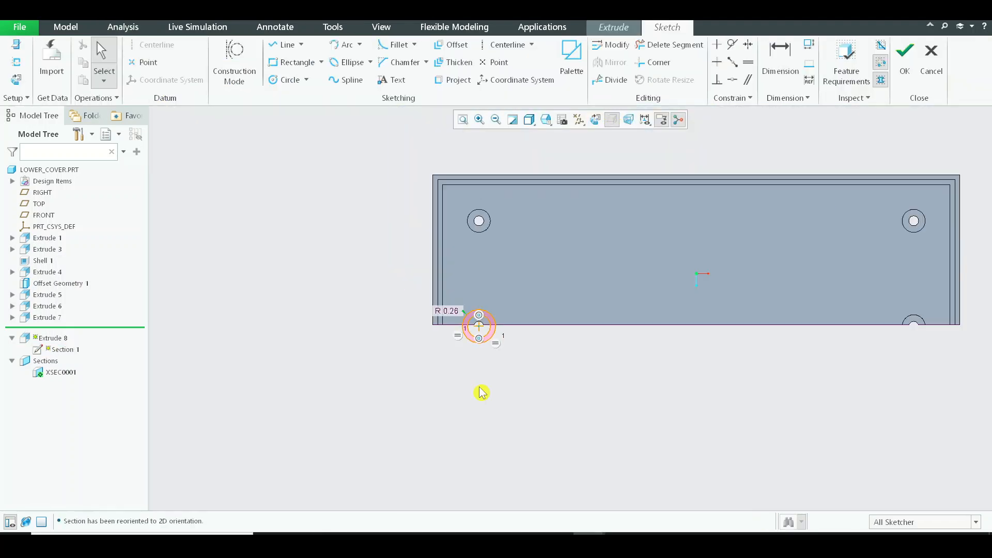
{"action": "left_click_drag", "start_coordinate": [427, 264], "coordinate": [577, 384]}
{"action": "left_click", "coordinate": [506, 45]}
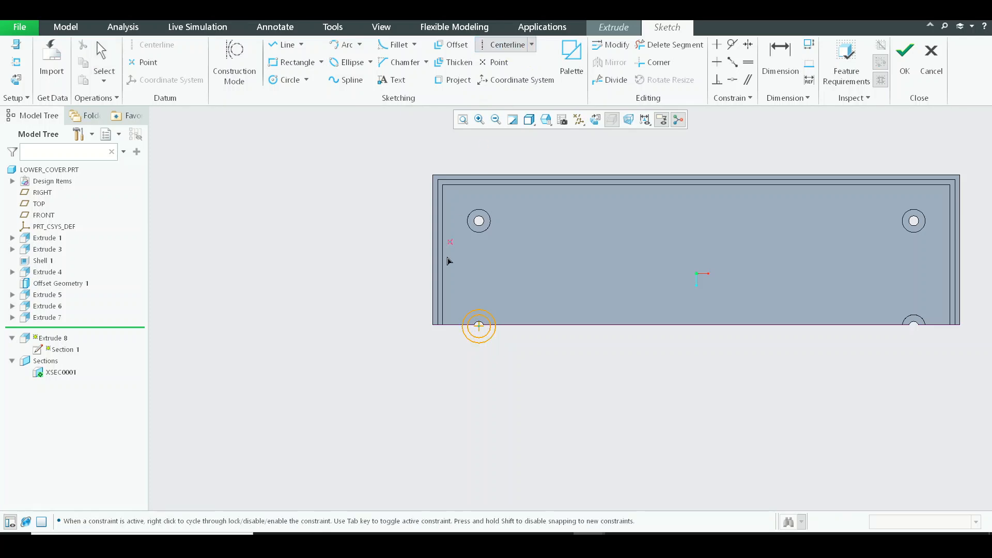
{"action": "left_click", "coordinate": [433, 284]}
{"action": "left_click", "coordinate": [408, 279]}
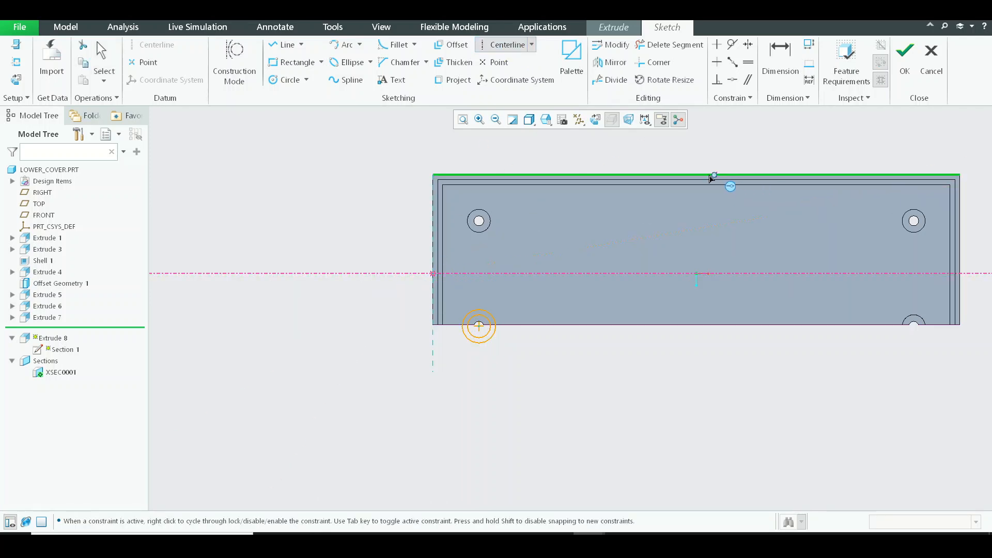
{"action": "left_click", "coordinate": [704, 170]}
{"action": "left_click", "coordinate": [666, 244]}
{"action": "middle_click", "coordinate": [665, 244]}
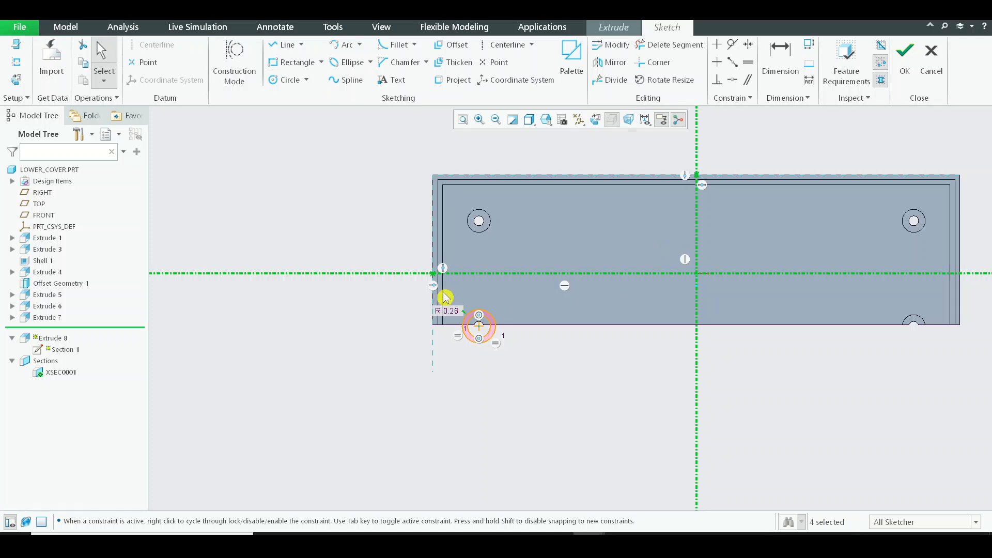
- Mirror the ring circles about the horizontal and vertical centerlines to all four bosses, then accept the sketch and the redefined extrusion
{"action": "left_click_drag", "start_coordinate": [443, 292], "coordinate": [538, 376]}
{"action": "left_click", "coordinate": [610, 62]}
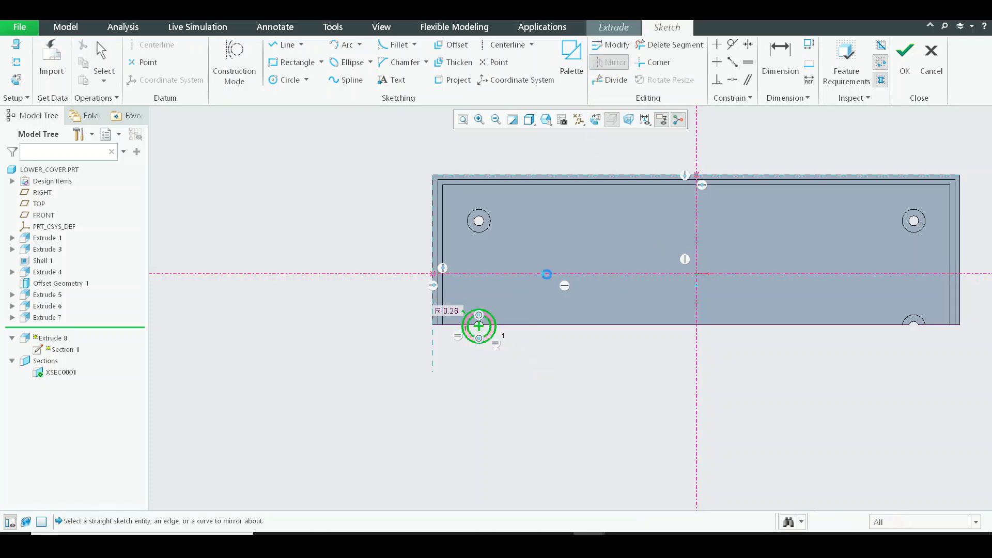
{"action": "left_click", "coordinate": [546, 273]}
{"action": "left_click", "coordinate": [610, 62]}
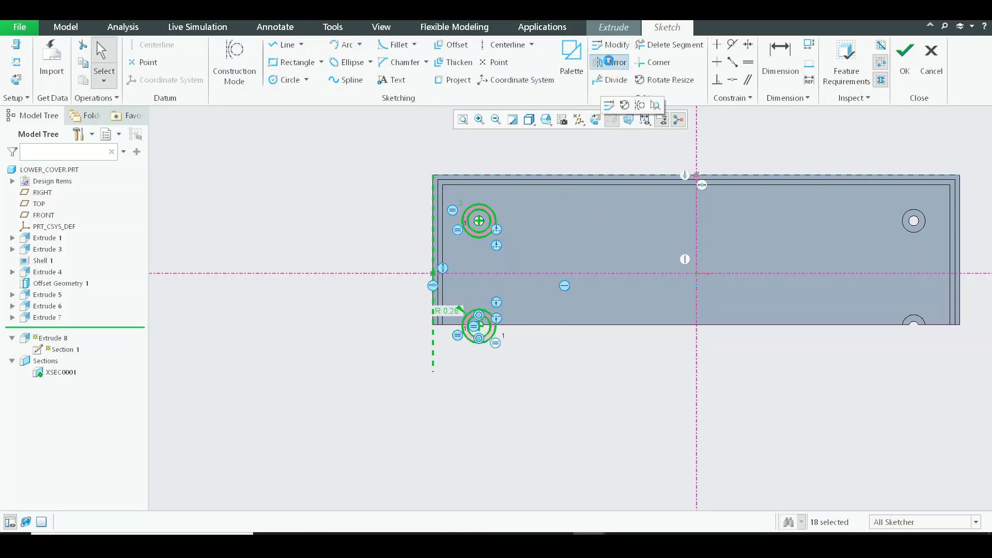
{"action": "left_click", "coordinate": [697, 155]}
{"action": "left_click", "coordinate": [905, 57]}
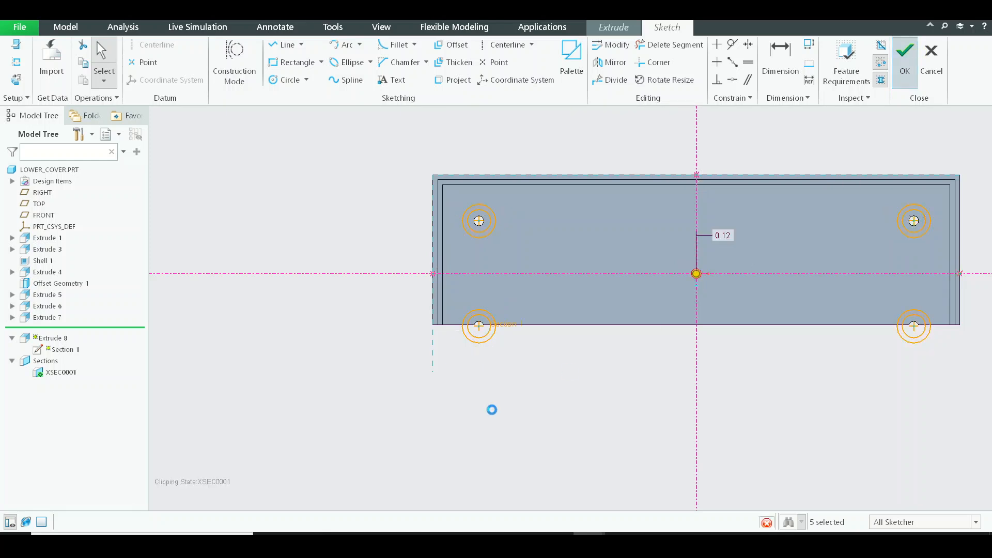
{"action": "middle_click", "coordinate": [515, 438]}
{"action": "left_click", "coordinate": [534, 435]}
- Deactivate cross-section XSEC0001 to show the whole lower cover
{"action": "middle_click_drag", "start_coordinate": [537, 384], "coordinate": [526, 321]}
{"action": "left_click", "coordinate": [59, 361]}
{"action": "left_click", "coordinate": [64, 290]}
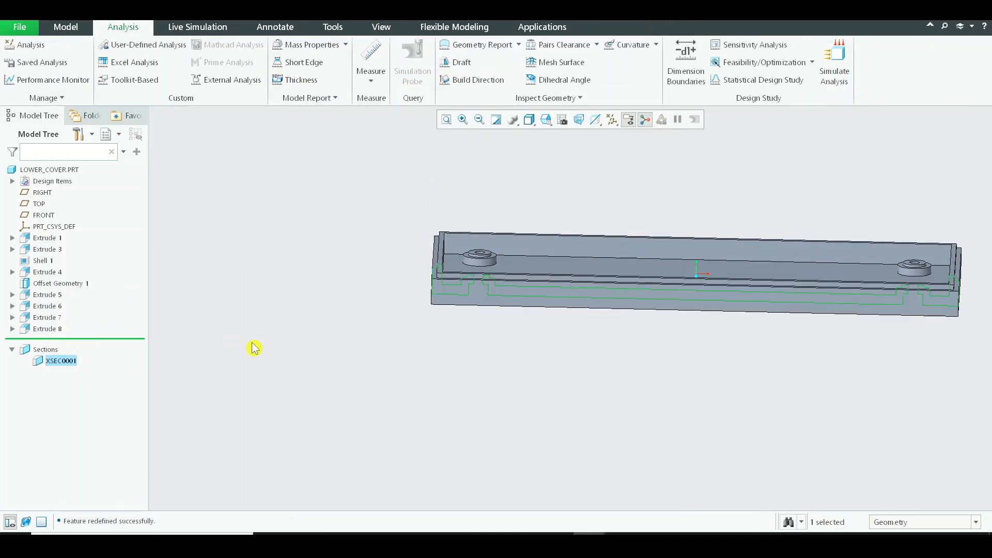
- Switch to the ASM0001.ASM window and activate cross-section XSEC0003
{"action": "left_click", "coordinate": [164, 19]}
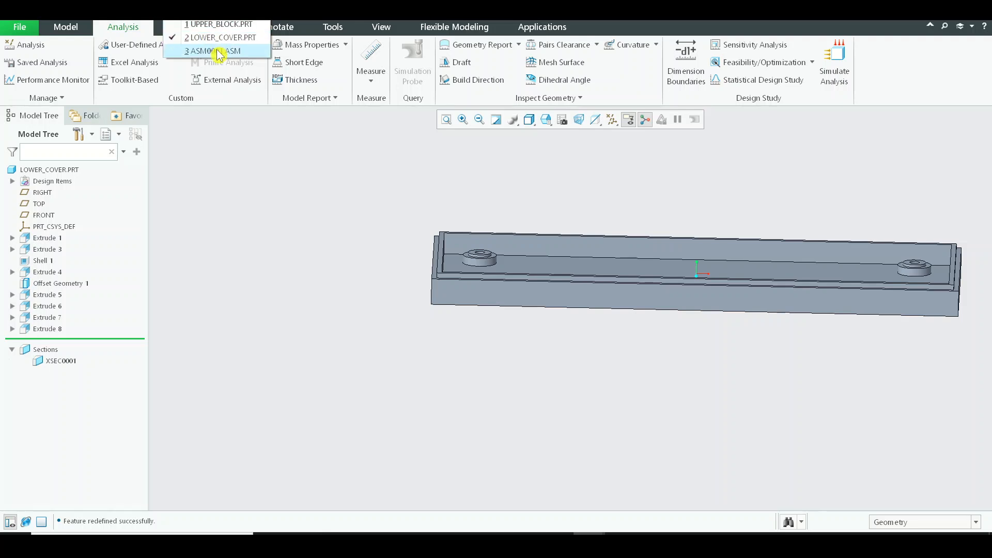
{"action": "left_click", "coordinate": [206, 49]}
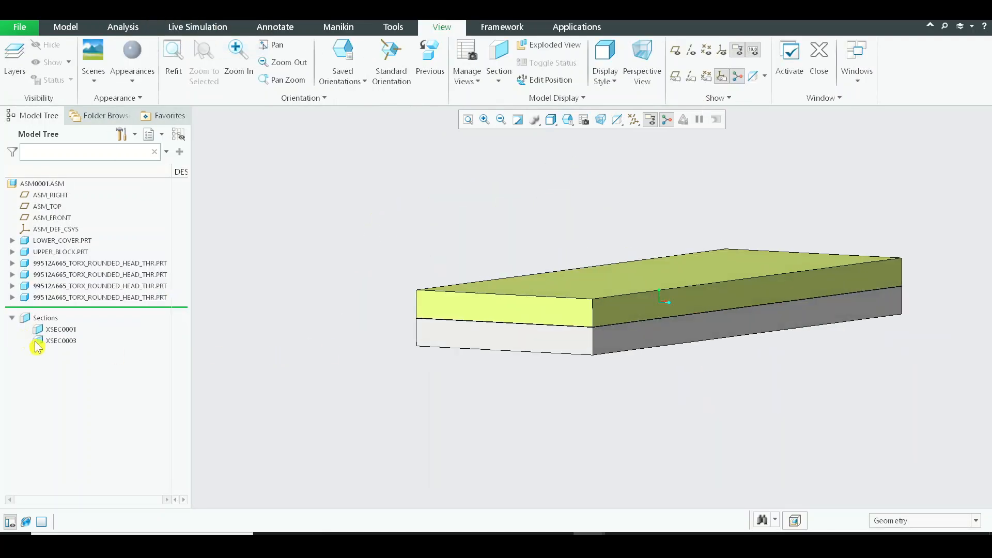
{"action": "left_click", "coordinate": [38, 340]}
{"action": "left_click", "coordinate": [48, 279]}
- Examine the screws seated in the reinforced bosses in section, and the assembly from above and from its underside
{"action": "middle_click_drag", "start_coordinate": [465, 336], "coordinate": [512, 337]}
{"action": "scroll", "coordinate": [517, 218], "scroll_direction": "up", "scroll_amount": 5}
{"action": "key", "text": "ctrl+d"}
{"action": "scroll", "coordinate": [604, 426], "scroll_direction": "up", "scroll_amount": 6}
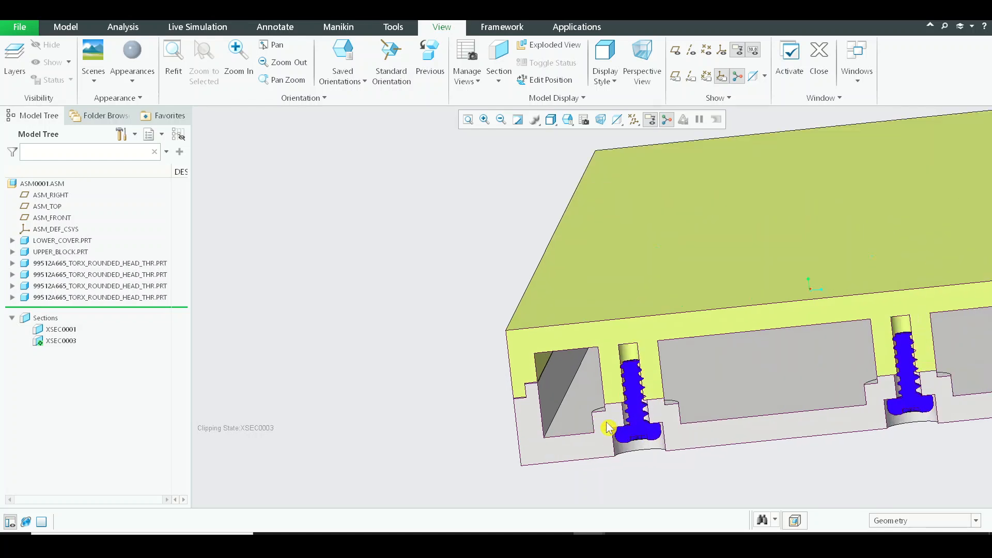
{"action": "key", "text": "ctrl+d"}
{"action": "middle_click_drag", "start_coordinate": [682, 404], "coordinate": [621, 406]}
{"action": "scroll", "coordinate": [416, 337], "scroll_direction": "down", "scroll_amount": 2}
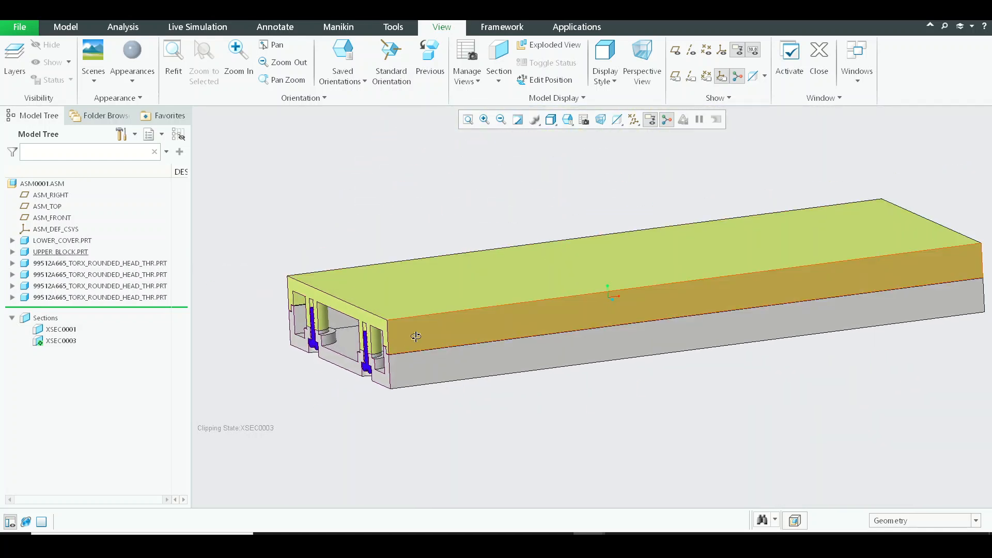
{"action": "middle_click_drag", "start_coordinate": [416, 337], "coordinate": [393, 222]}
- Switch to the UPPER_BLOCK.PRT window to view its screw bosses
{"action": "left_click", "coordinate": [171, 15]}
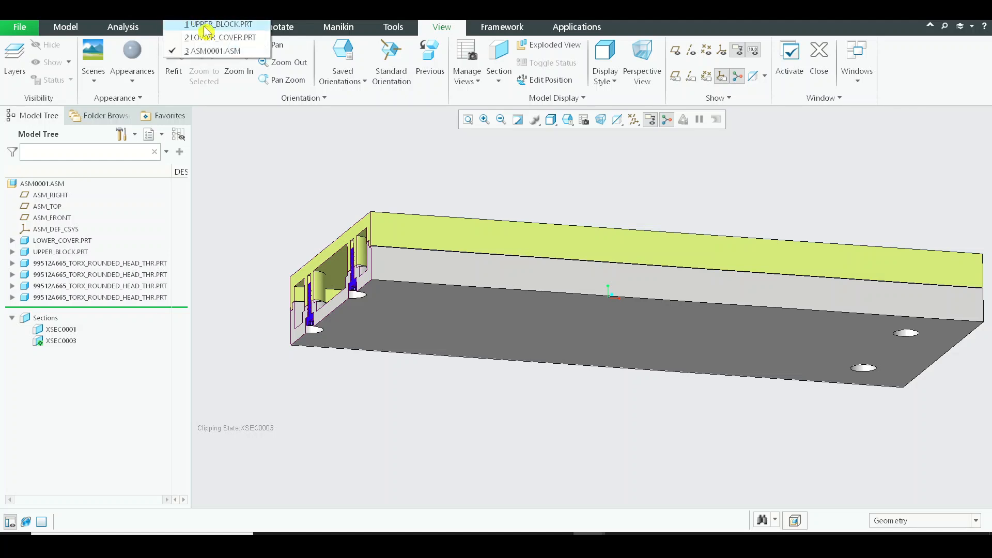
{"action": "left_click", "coordinate": [218, 24]}
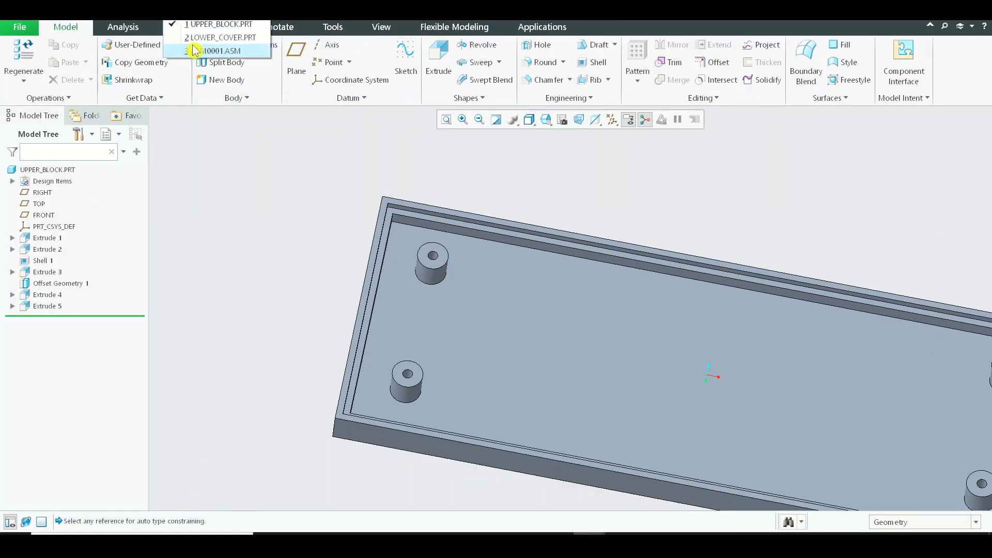
- Look at the lower cover's bosses in the LOWER_COVER.PRT window and return to the UPPER_BLOCK.PRT window
{"action": "left_click", "coordinate": [217, 36]}
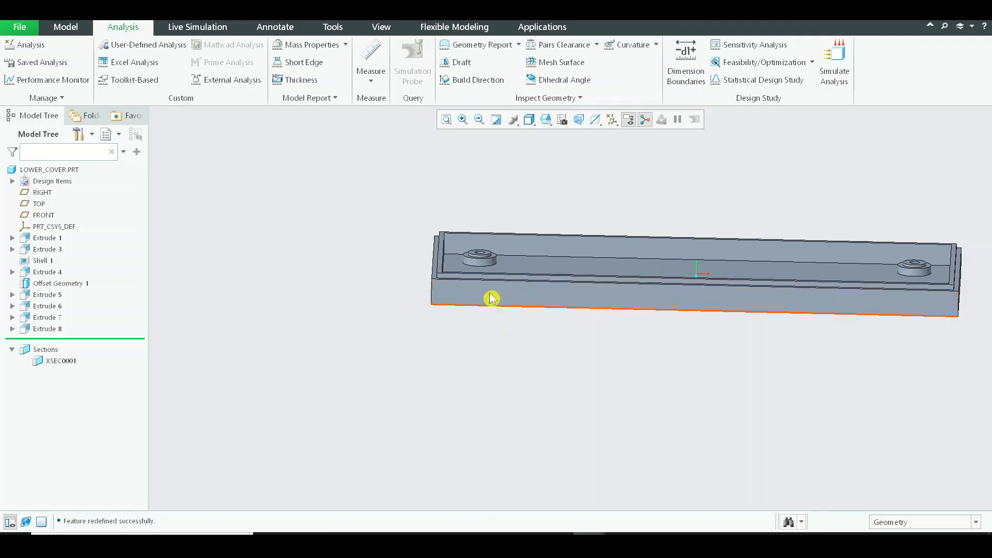
{"action": "left_click", "coordinate": [179, 13]}
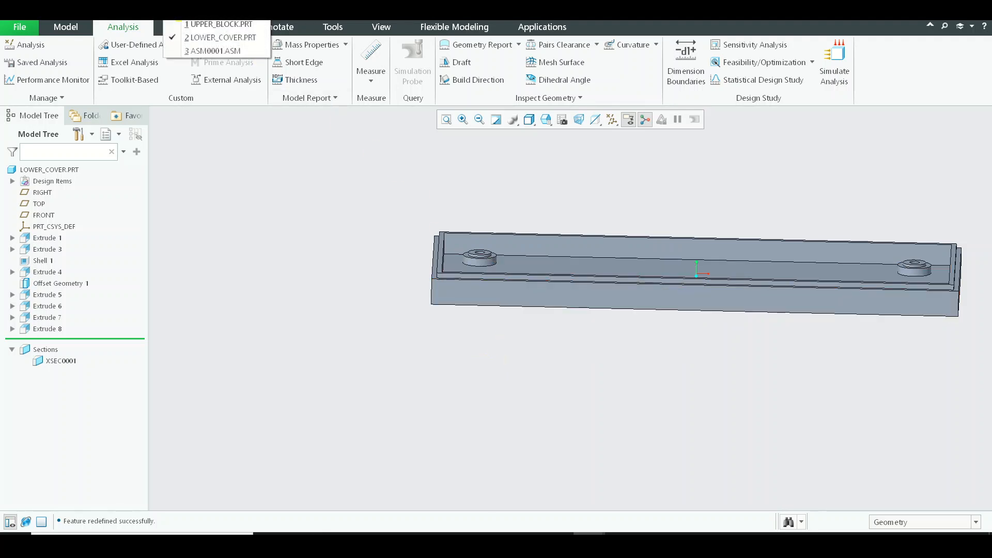
{"action": "left_click", "coordinate": [217, 25]}
- Select the upper block's long outer side face and examine side-on how far the screw bosses rise above the rim
{"action": "scroll", "coordinate": [321, 275], "scroll_direction": "up", "scroll_amount": 2}
{"action": "mouse_move", "coordinate": [321, 275]}
{"action": "middle_mouse_down"}
{"action": "mouse_move", "coordinate": [309, 246]}
{"action": "mouse_move", "coordinate": [329, 280]}
{"action": "middle_mouse_up"}
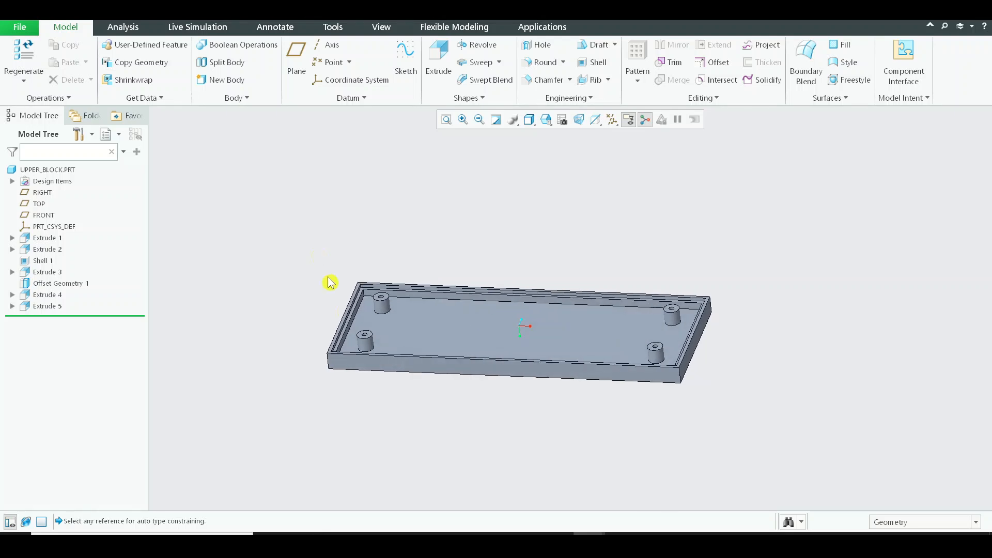
{"action": "scroll", "coordinate": [361, 323], "scroll_direction": "down", "scroll_amount": 3}
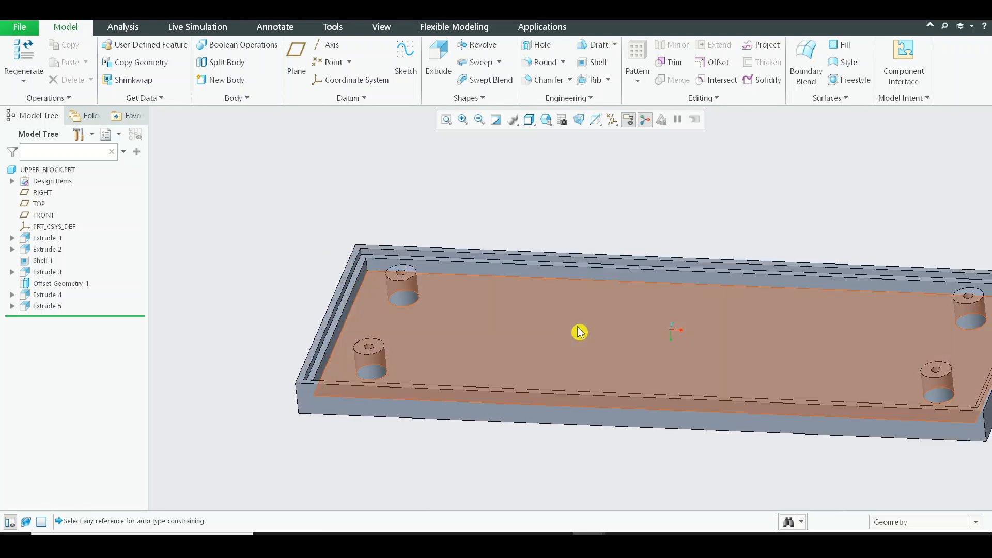
{"action": "mouse_move", "coordinate": [580, 333]}
{"action": "middle_mouse_down"}
{"action": "mouse_move", "coordinate": [610, 340]}
{"action": "mouse_move", "coordinate": [582, 342]}
{"action": "middle_mouse_up"}
{"action": "scroll", "coordinate": [389, 267], "scroll_direction": "down", "scroll_amount": 2}
{"action": "middle_click_drag", "start_coordinate": [389, 267], "coordinate": [399, 226]}
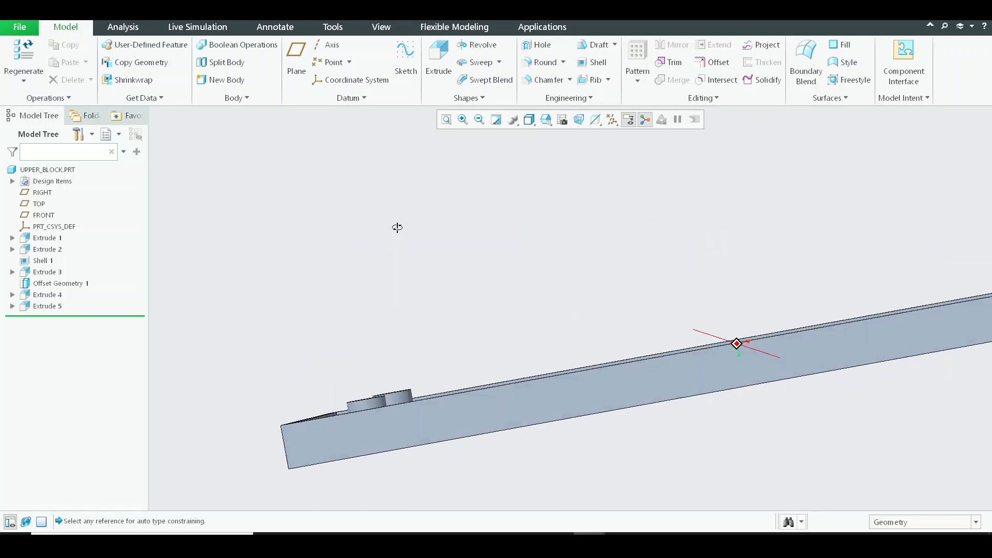
{"action": "left_click", "coordinate": [421, 410]}
{"action": "left_click", "coordinate": [445, 384]}
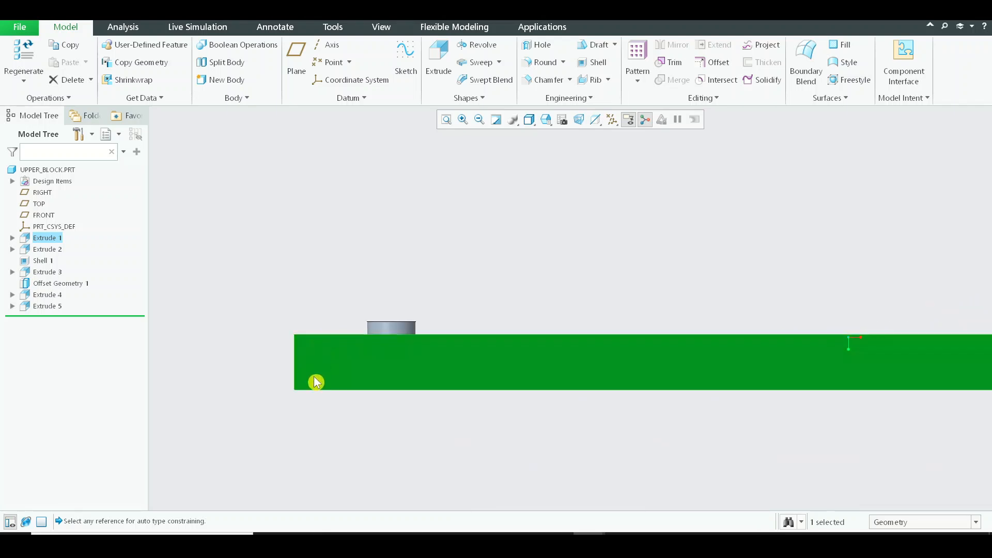
{"action": "scroll", "coordinate": [298, 353], "scroll_direction": "down", "scroll_amount": 2}
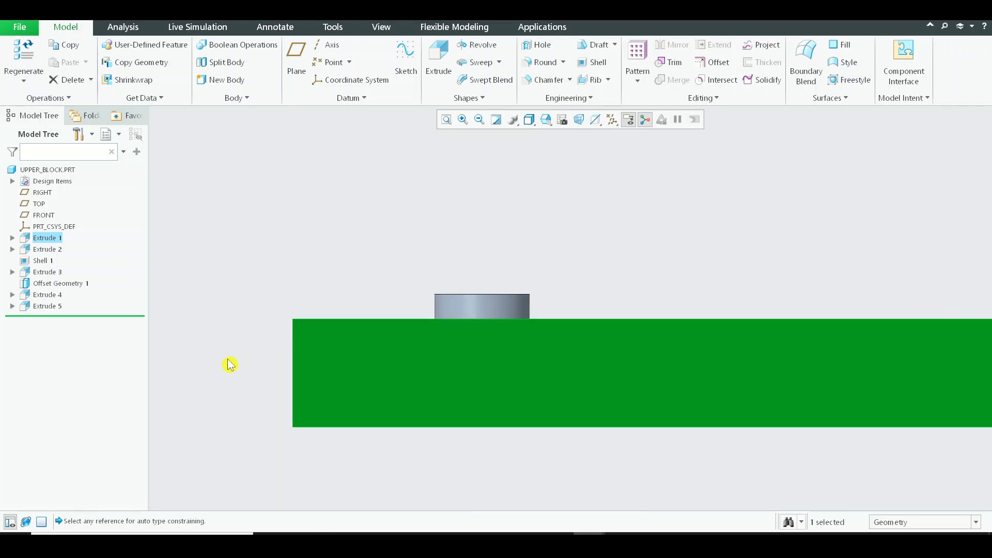
- Examine the top faces and screw holes of the two bosses at one short end of the upper block up close
{"action": "middle_click_drag", "start_coordinate": [230, 363], "coordinate": [424, 259]}
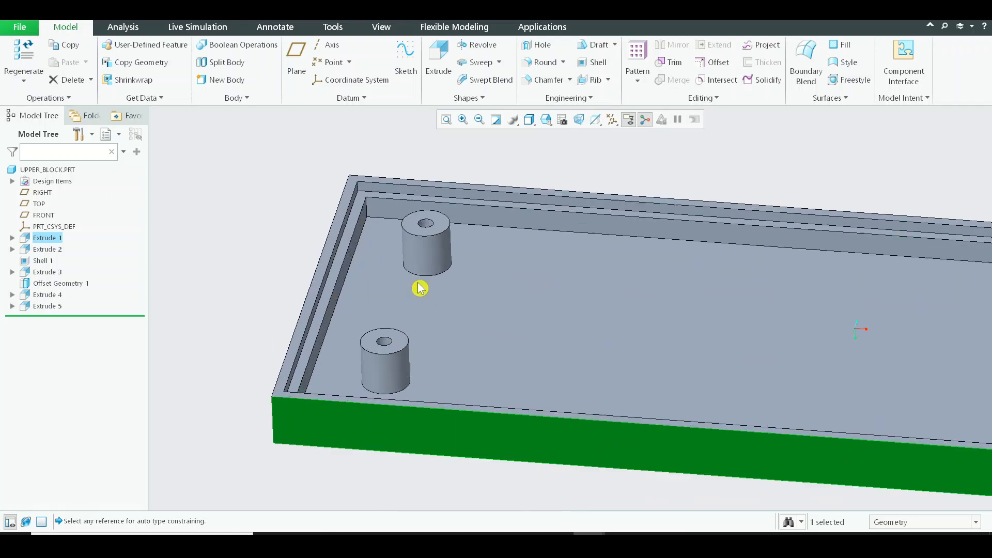
{"action": "scroll", "coordinate": [425, 284], "scroll_direction": "down", "scroll_amount": 1}
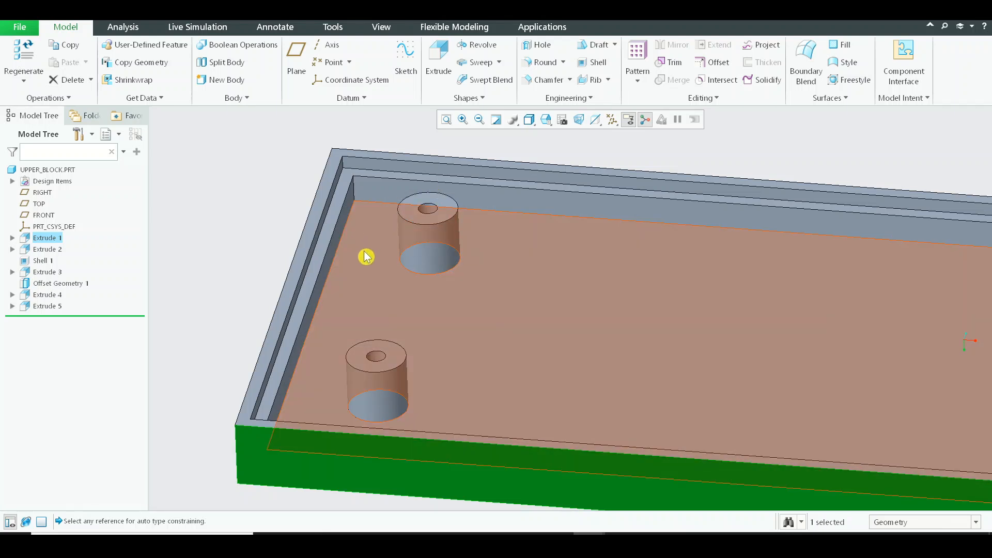
{"action": "scroll", "coordinate": [365, 336], "scroll_direction": "down", "scroll_amount": 2}
{"action": "scroll", "coordinate": [365, 420], "scroll_direction": "down", "scroll_amount": 2}
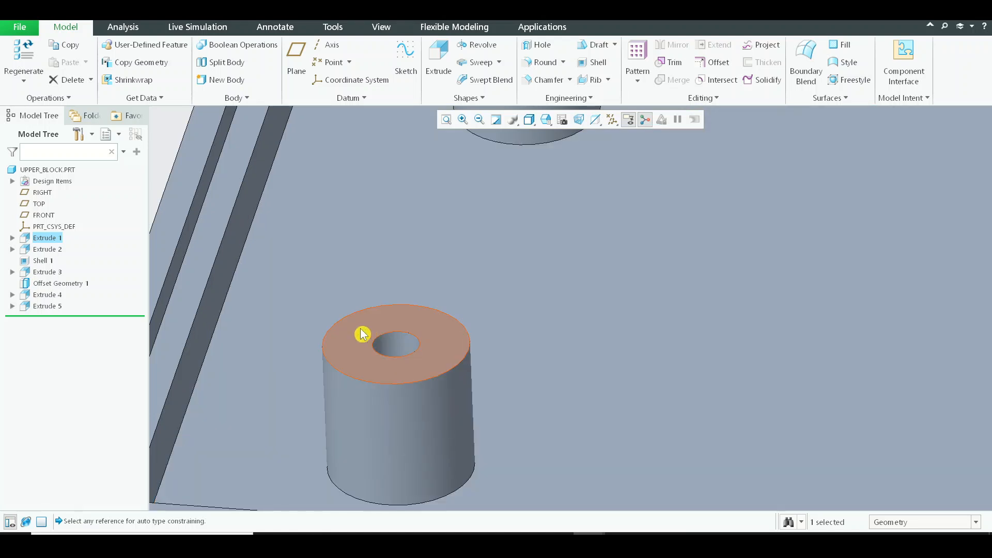
{"action": "scroll", "coordinate": [393, 345], "scroll_direction": "up", "scroll_amount": 5}
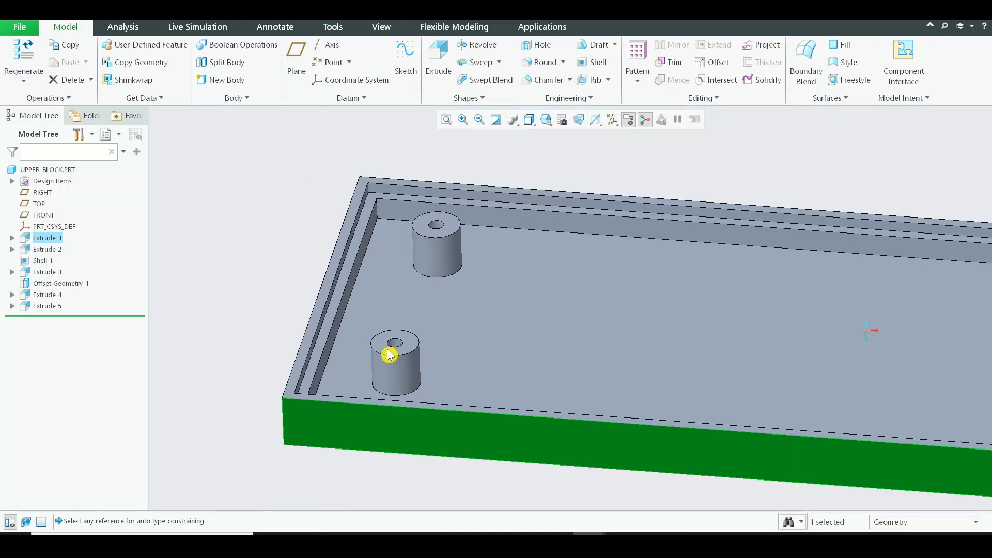
{"action": "scroll", "coordinate": [386, 353], "scroll_direction": "down", "scroll_amount": 3}
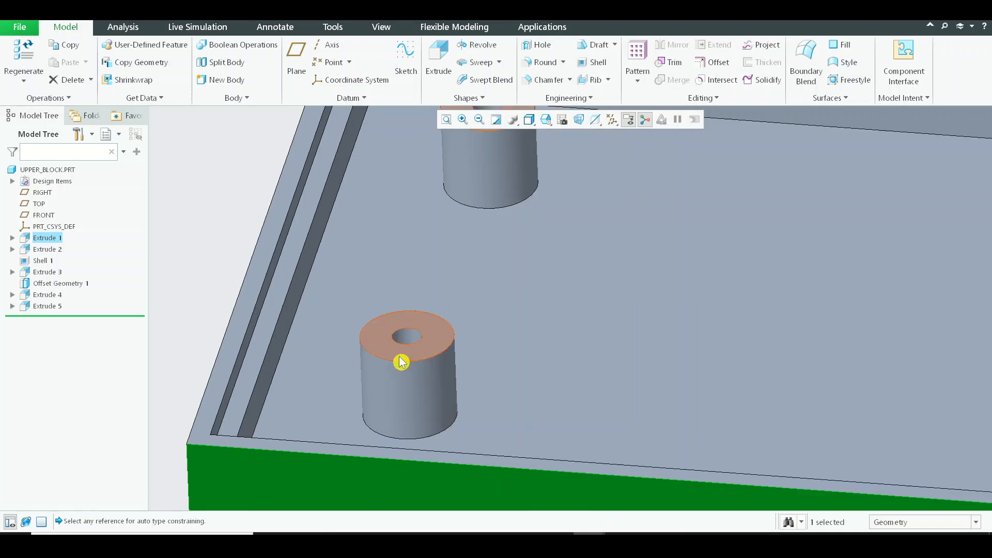